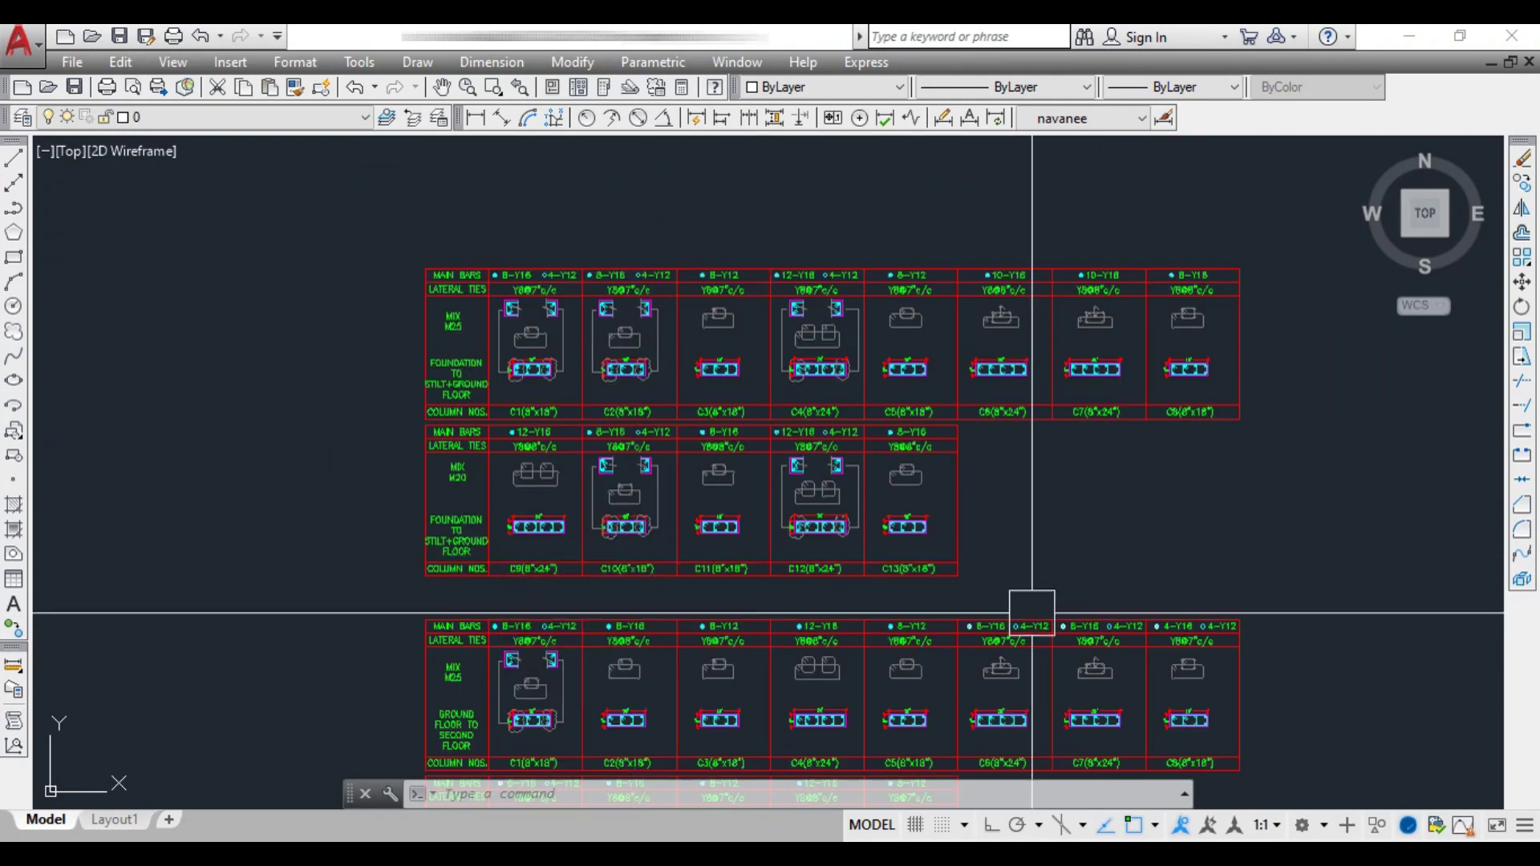
Browse the schedule tables: the M20 row under C1–C4, the C9–C12 sections, and the ground-to-second-floor tables
right_click(1188, 614)
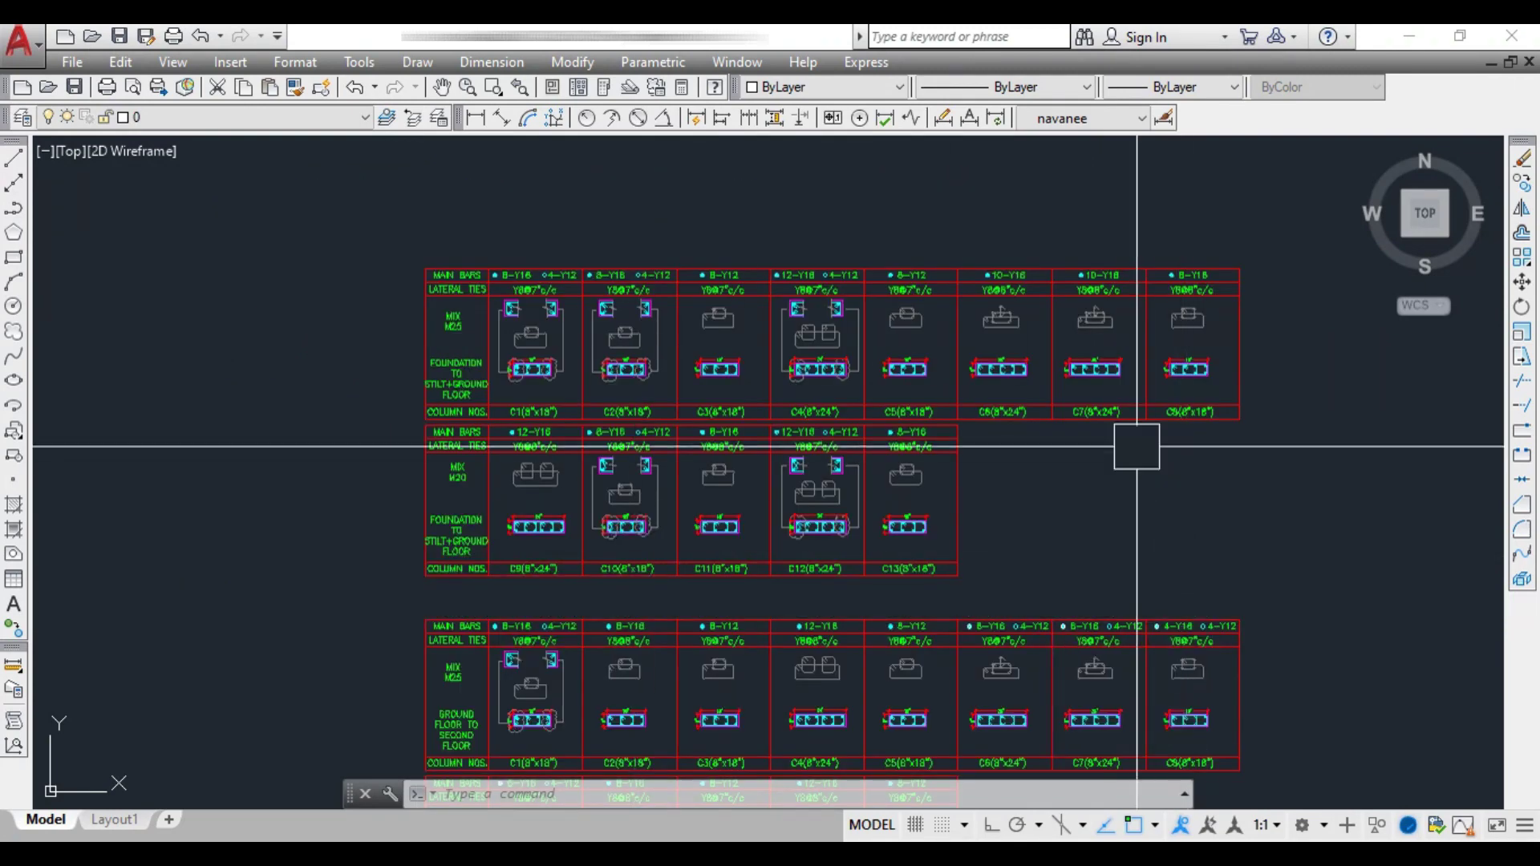
mouse_move(1110, 522)
middle_down()
mouse_move(1052, 459)
mouse_move(1067, 472)
middle_up()
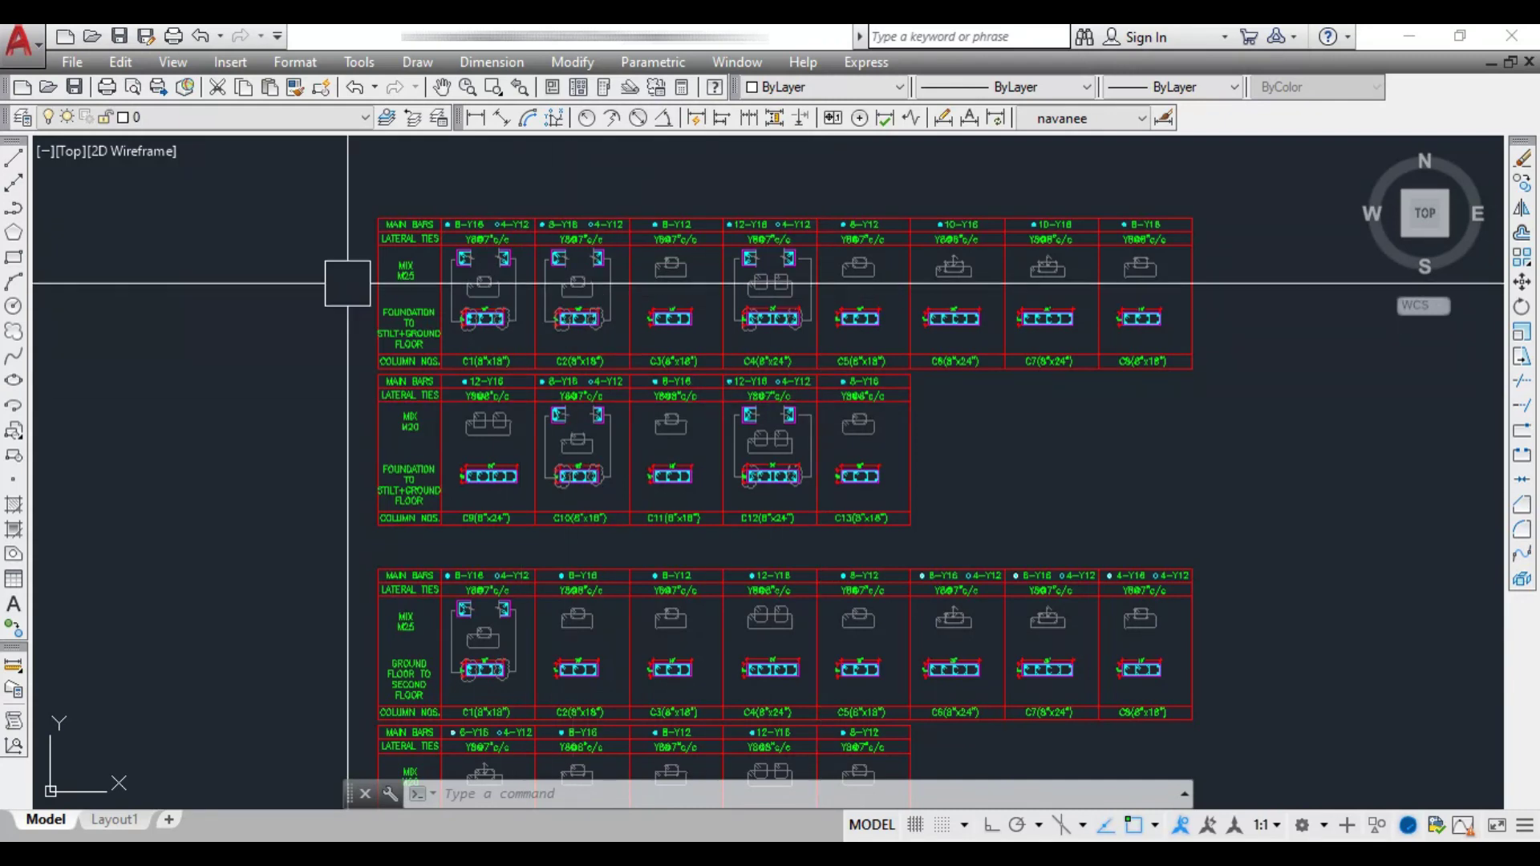
scroll(374, 231, up, 4)
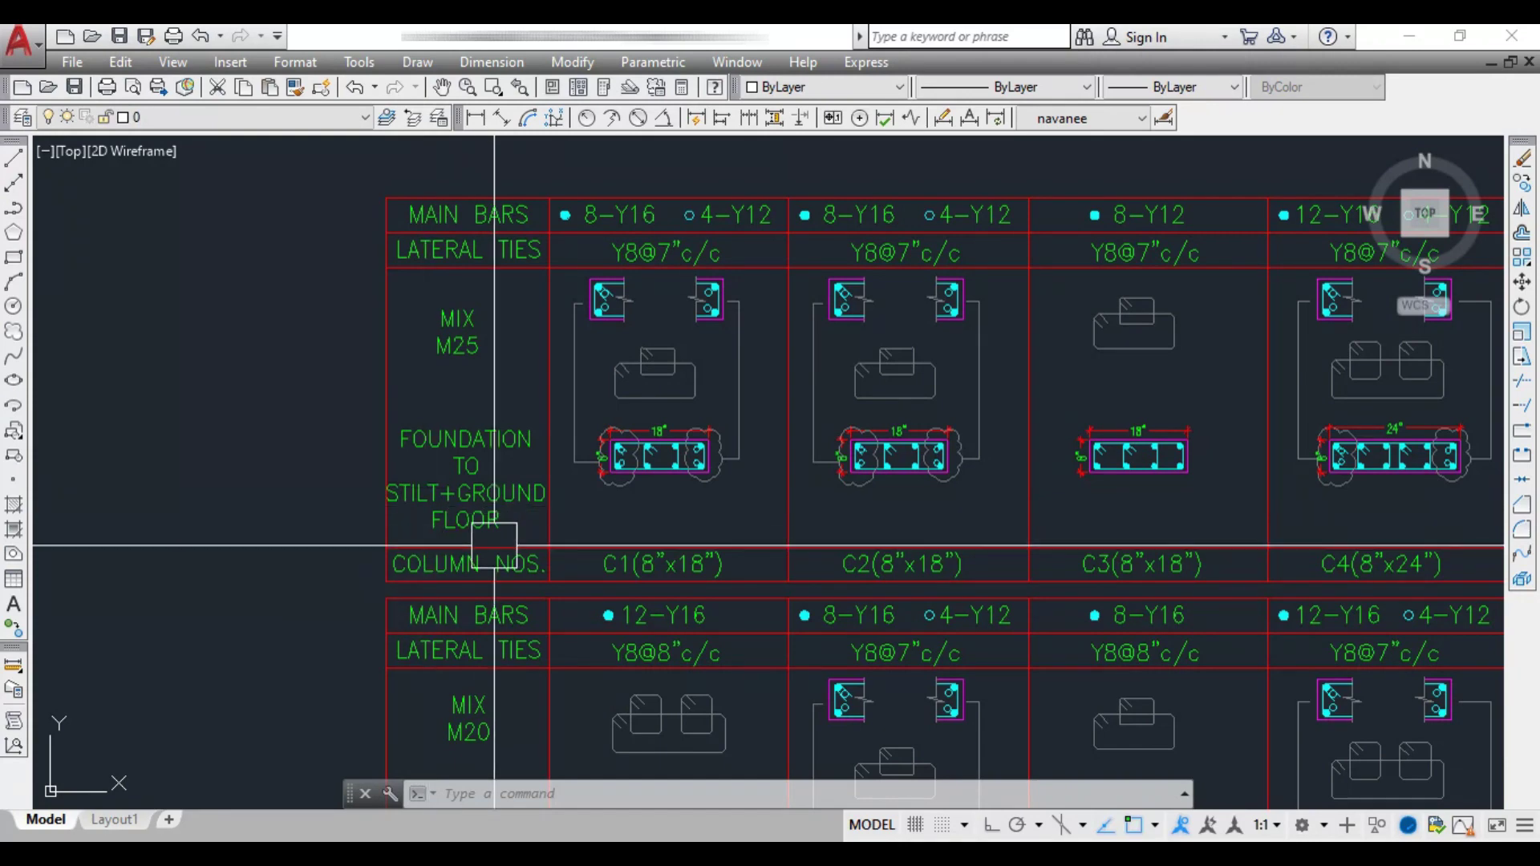
middle_drag(504, 550, 450, 440)
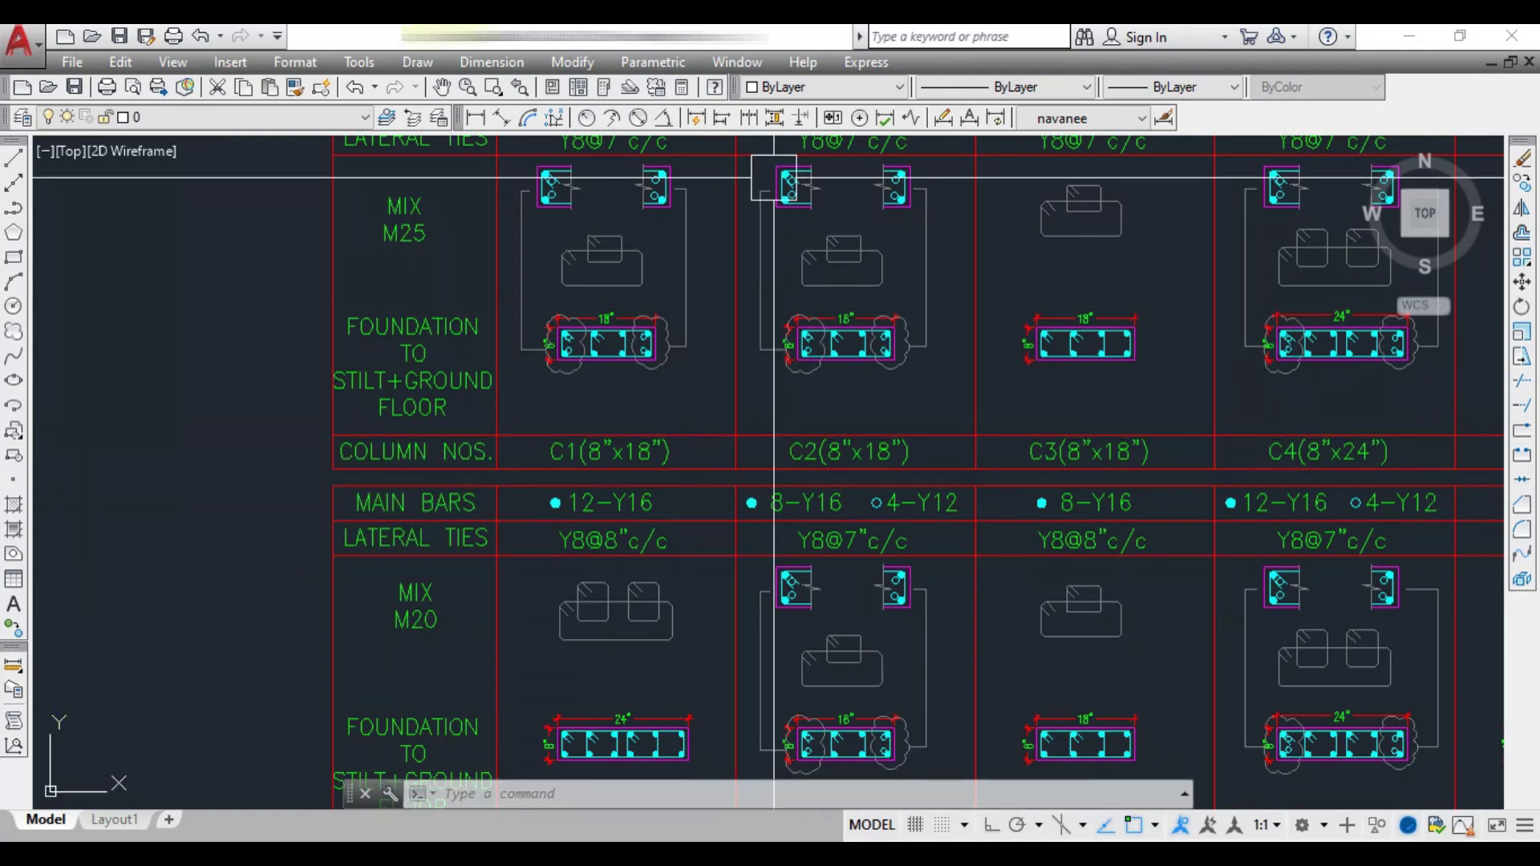
mouse_move(465, 590)
middle_down()
mouse_move(466, 444)
mouse_move(473, 494)
middle_up()
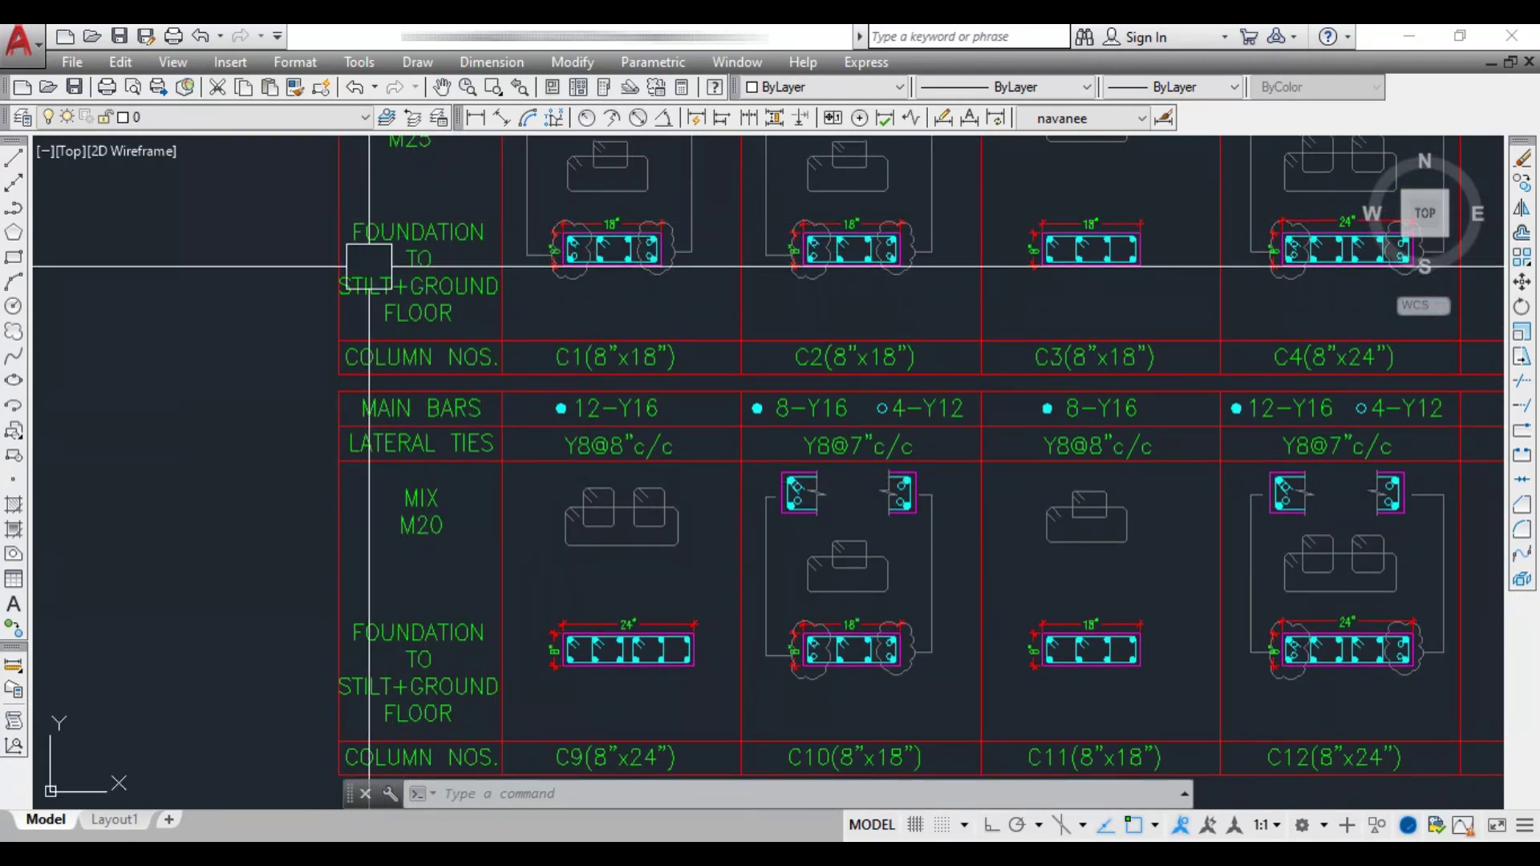
scroll(369, 305, down, 4)
middle_drag(354, 302, 488, 552)
scroll(402, 518, up, 5)
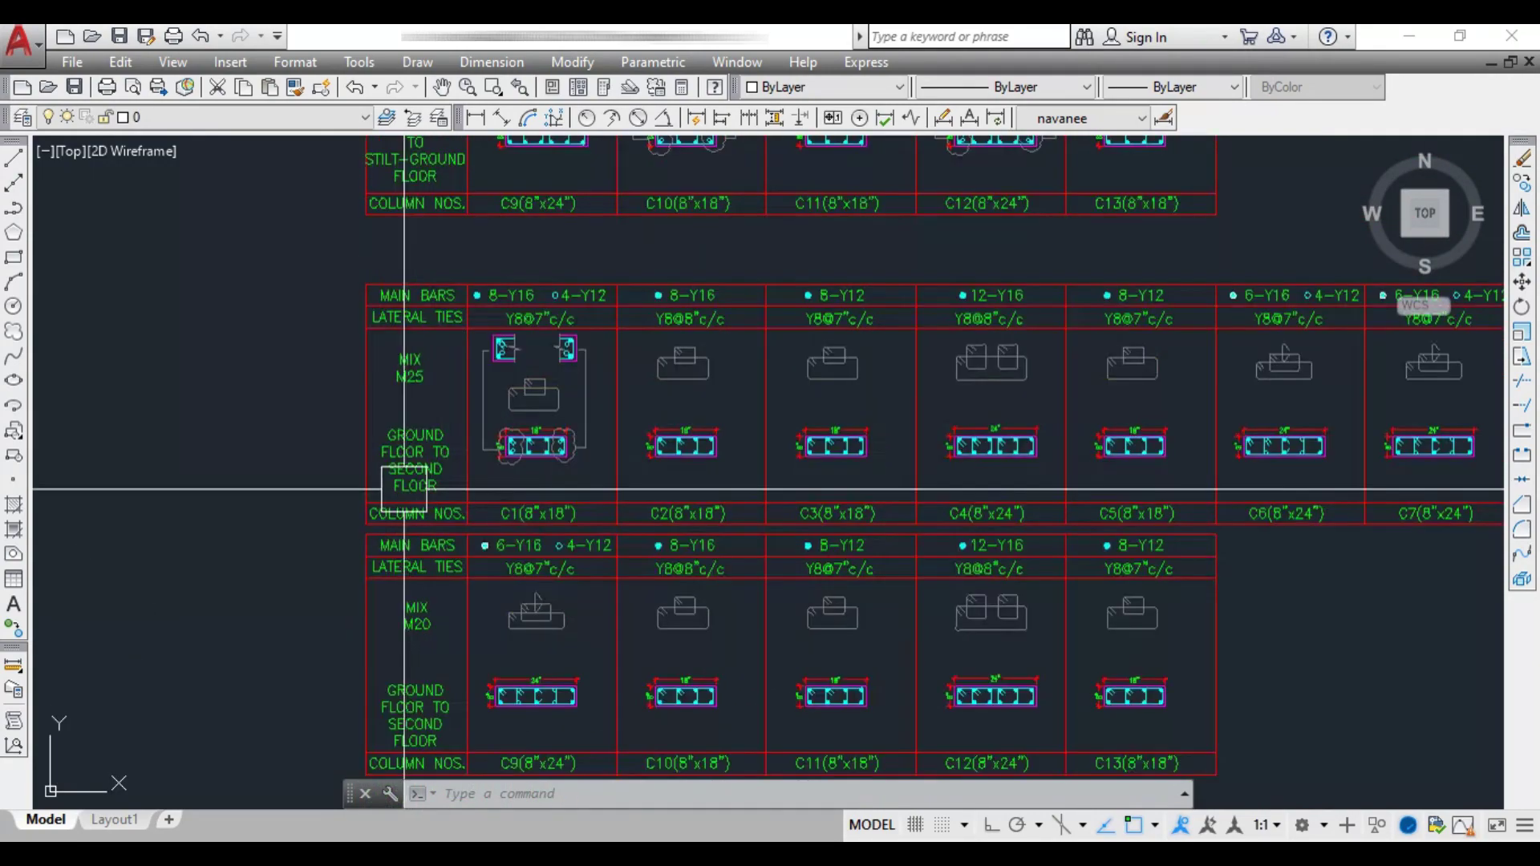
scroll(455, 524, down, 3)
Zoom out from the foundation schedule to the column plan at grid 1, near C1 and C2
middle_drag(406, 401, 554, 466)
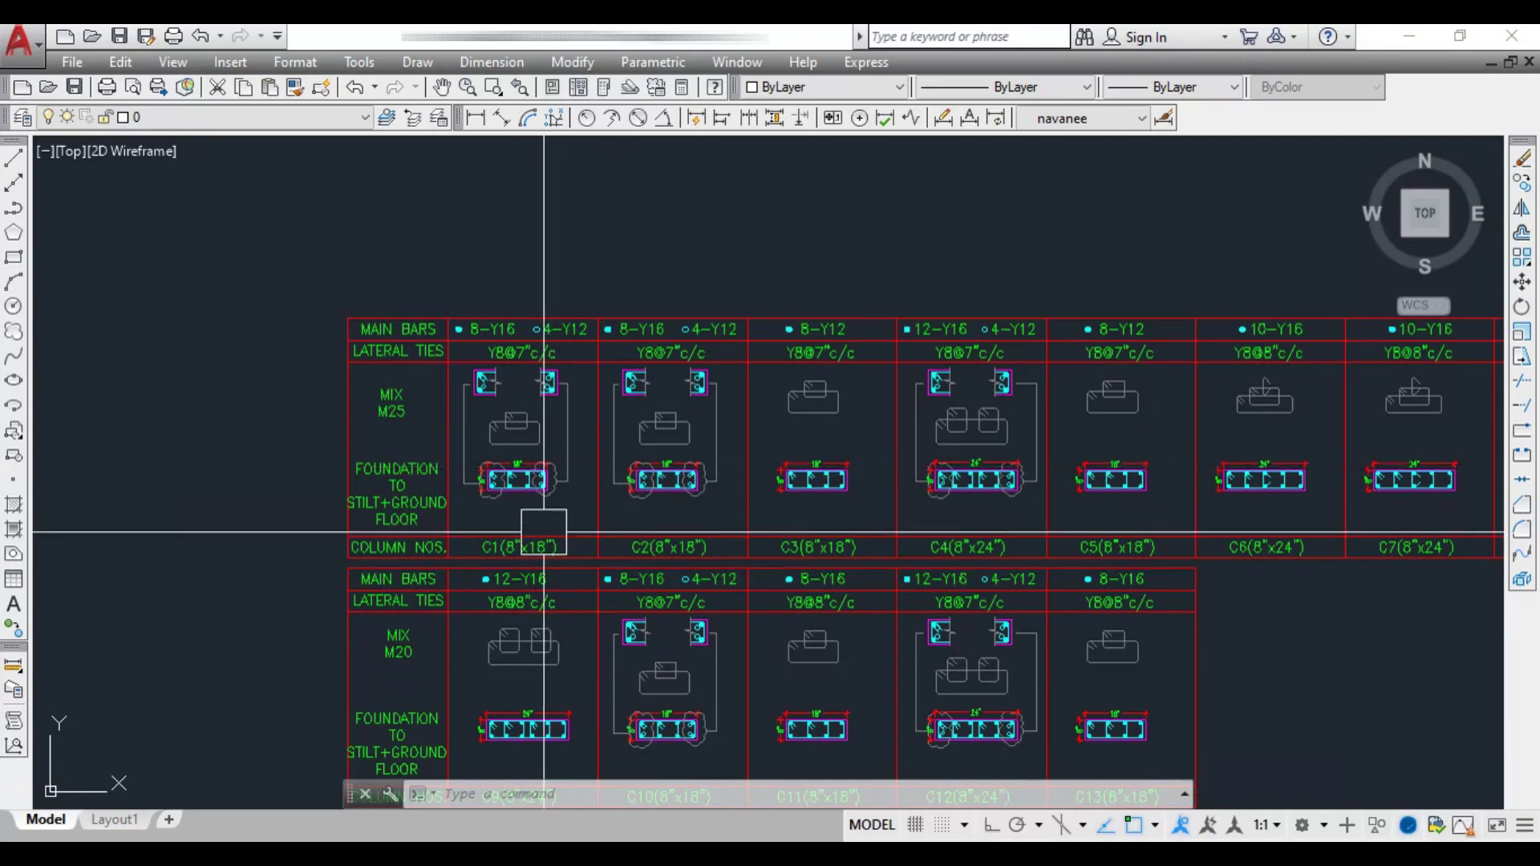
scroll(499, 565, up, 4)
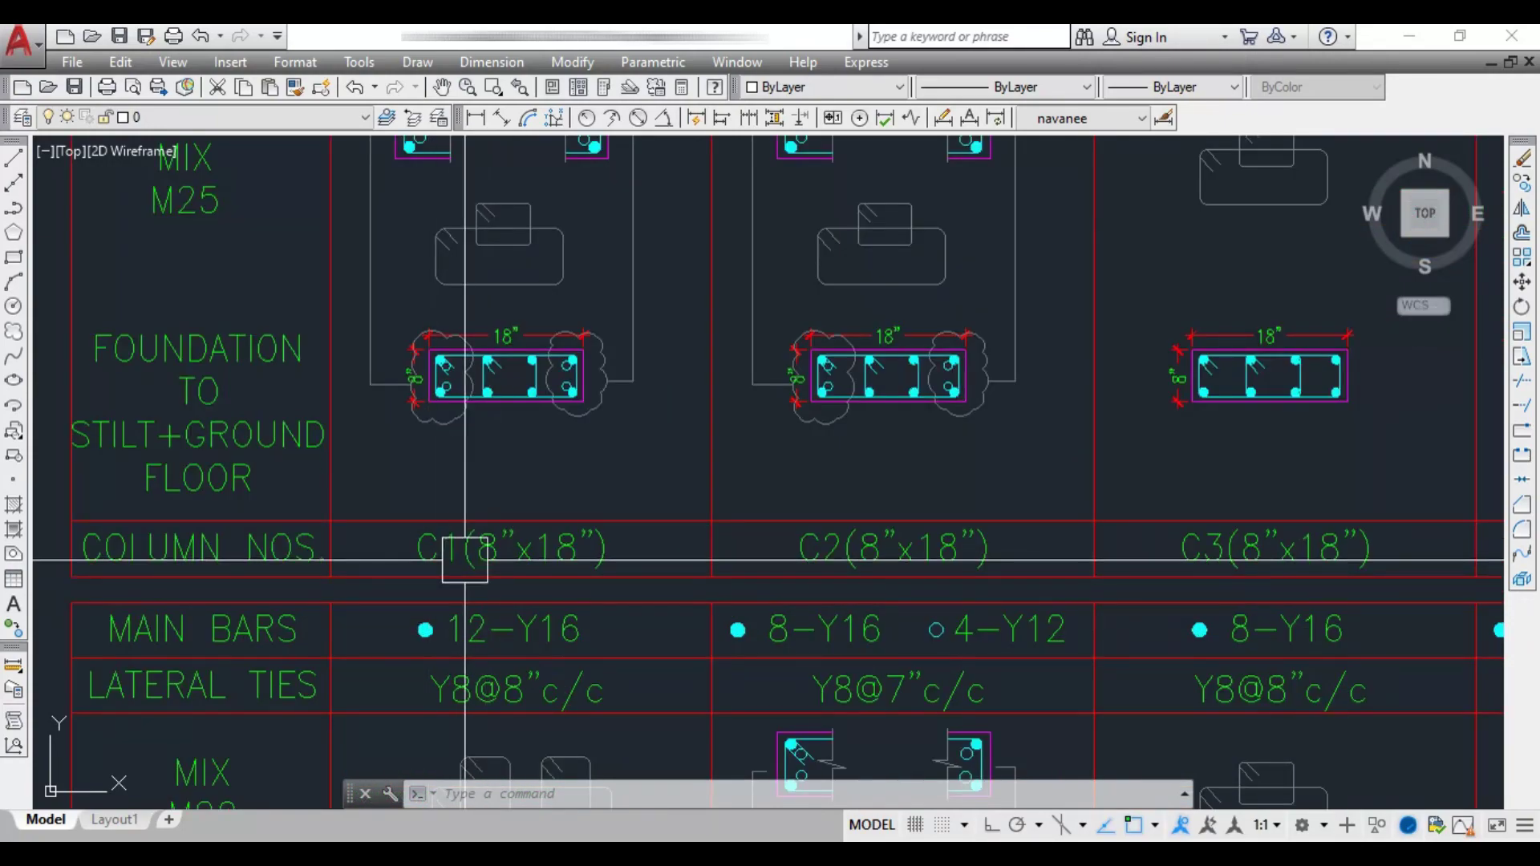
scroll(506, 560, down, 8)
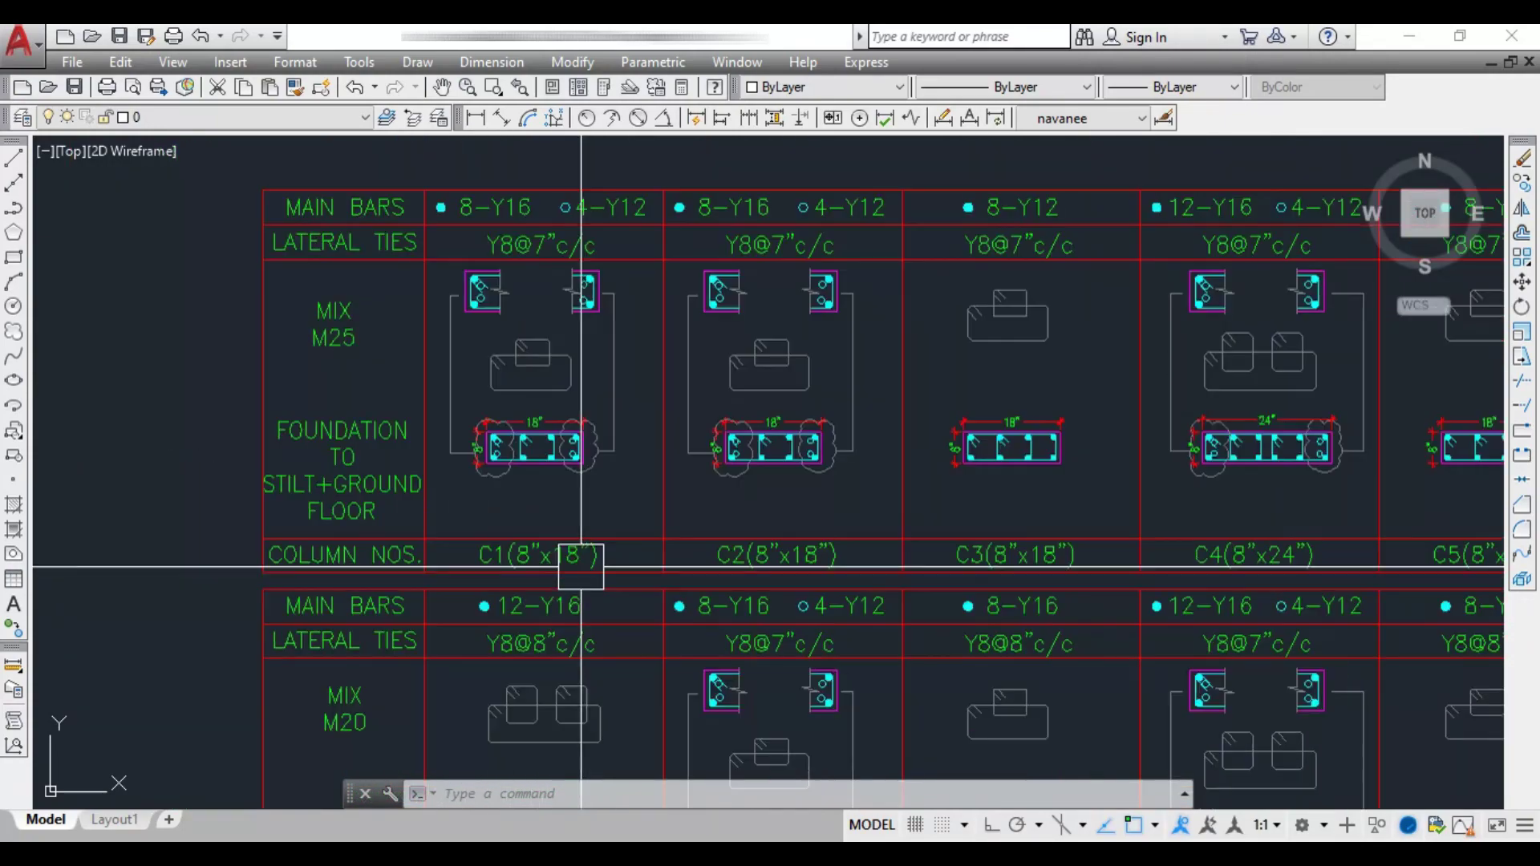
scroll(915, 377, up, 6)
scroll(834, 193, up, 4)
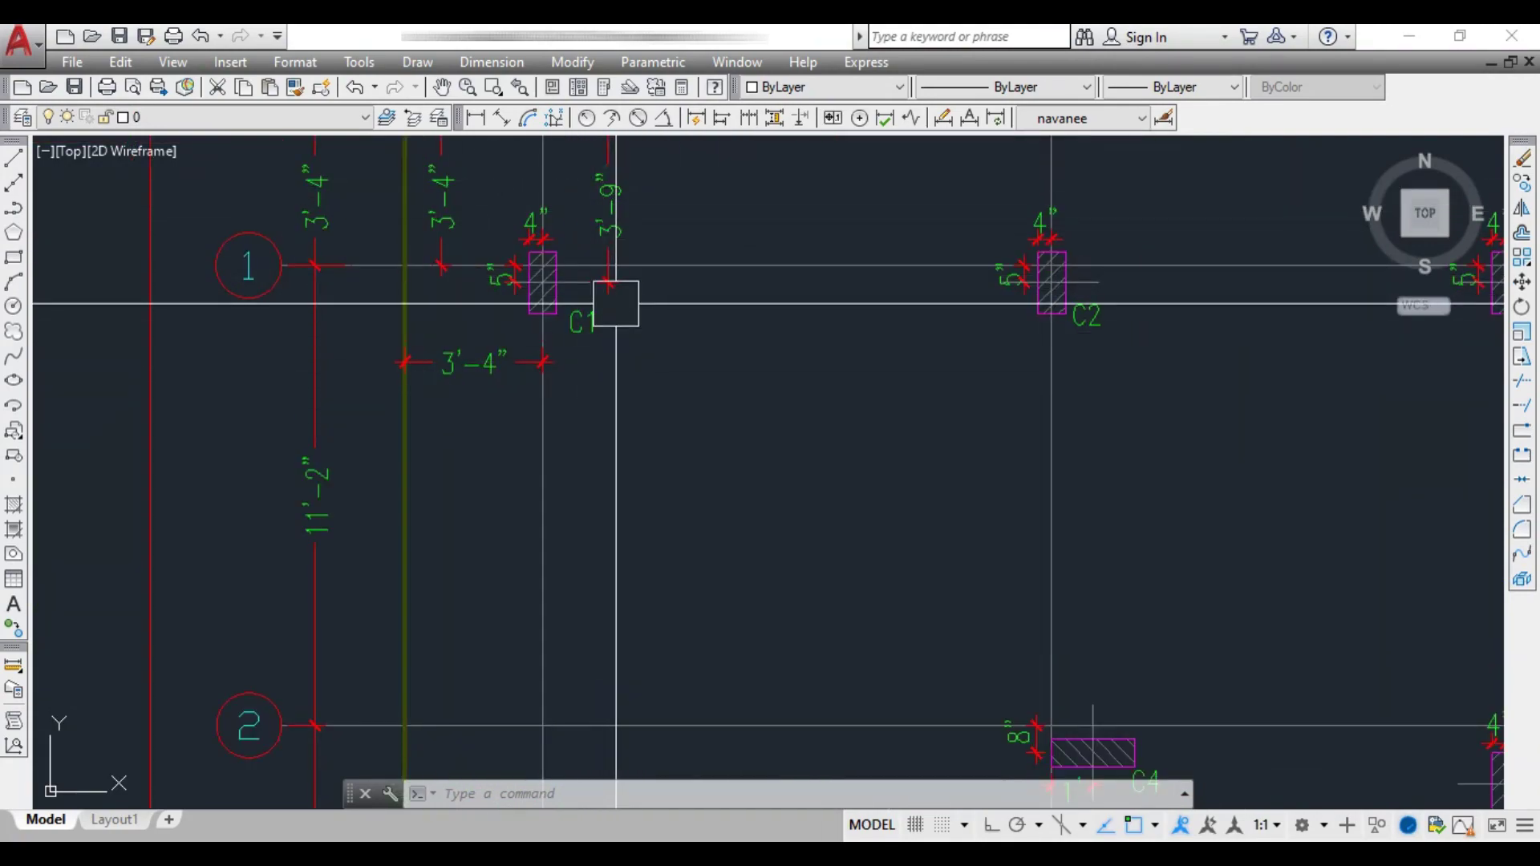
Center the C1–C3 schedule cells and zoom in closely on the C1 8"x18" foundation section
scroll(616, 303, down, 8)
scroll(561, 529, up, 7)
middle_drag(515, 466, 575, 588)
scroll(510, 286, up, 2)
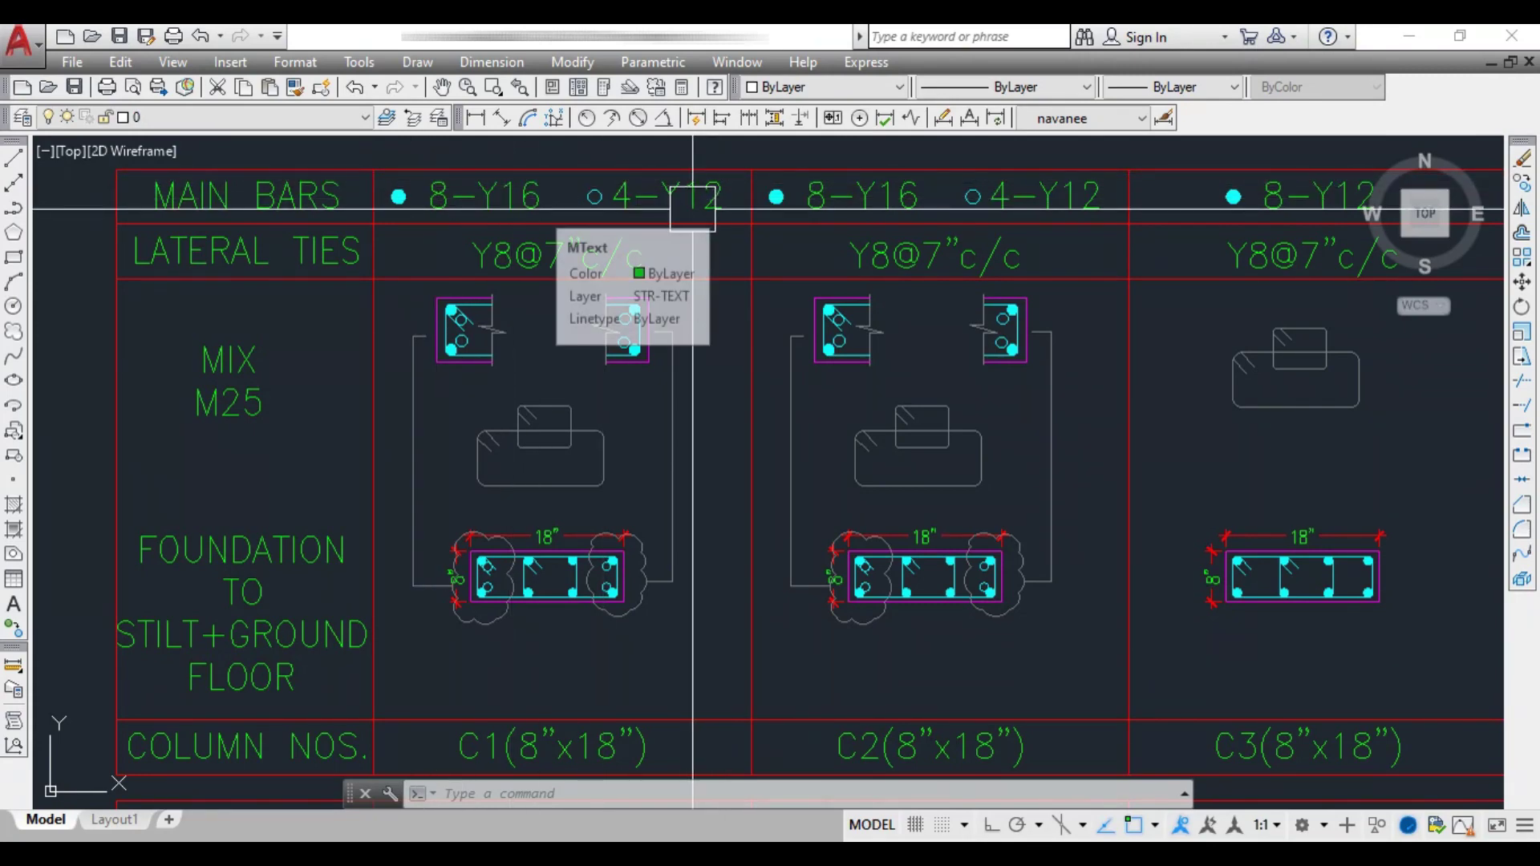
middle_drag(681, 578, 681, 434)
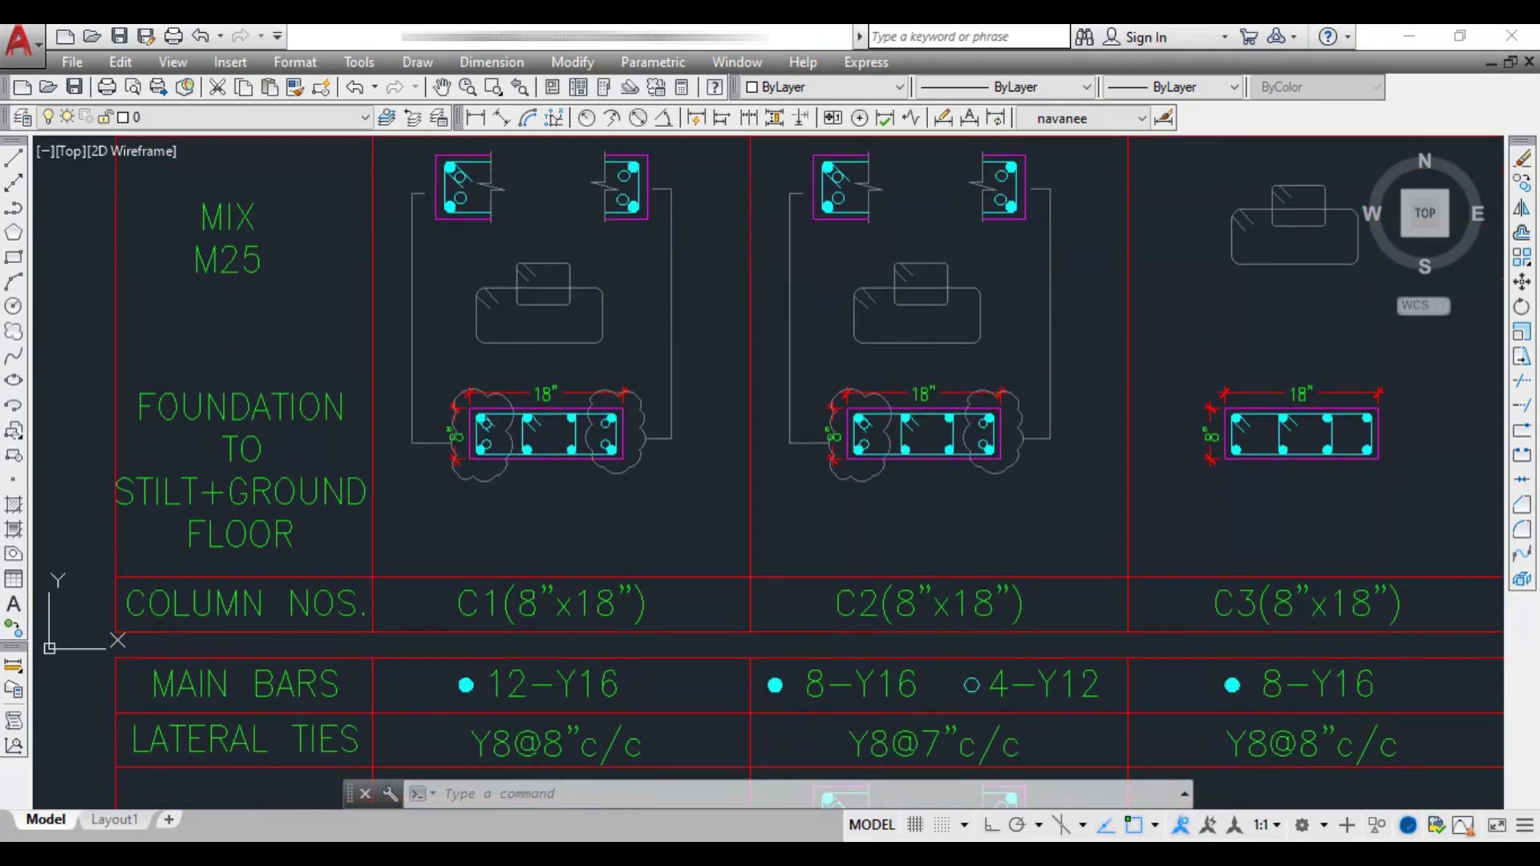
scroll(595, 463, up, 8)
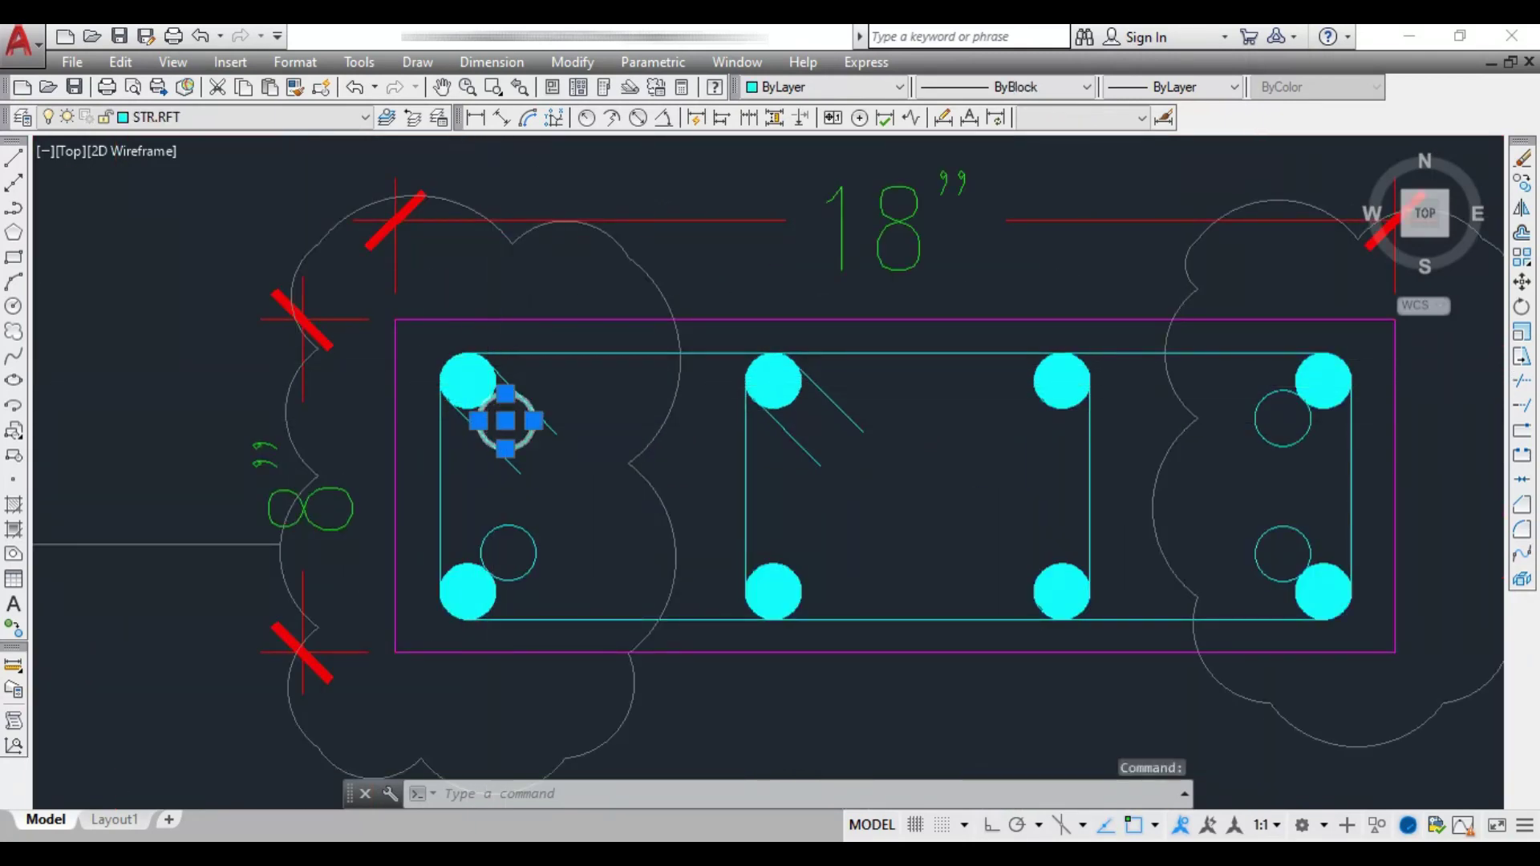
Select the C1 section's bar hatch and small bar circles, then pan to the main bars and lateral ties rows
scroll(494, 382, up, 2)
key(Escape)
click(513, 375)
scroll(939, 375, down, 4)
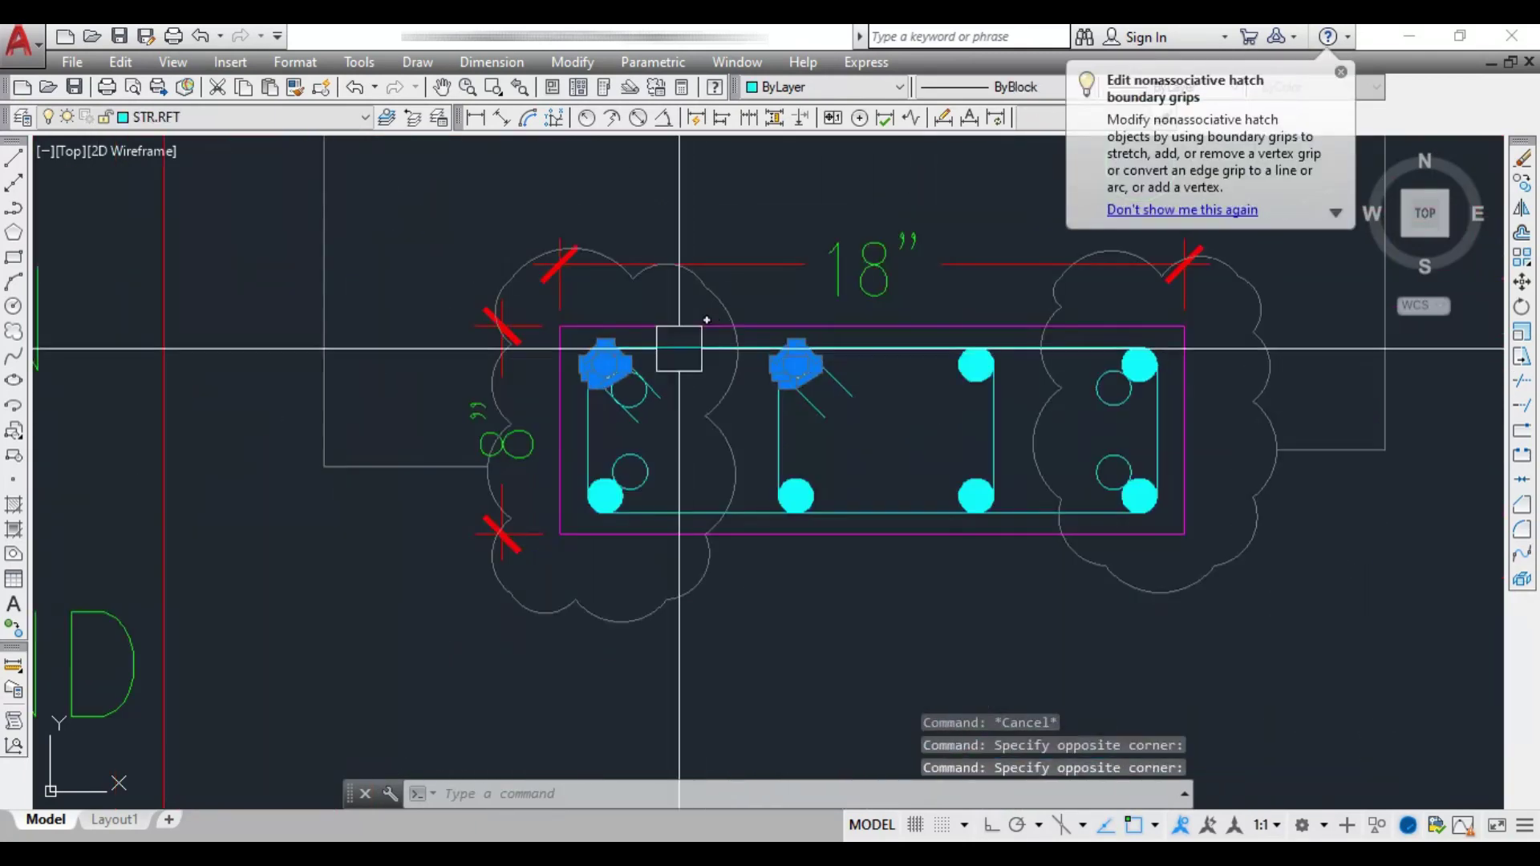
key(Escape)
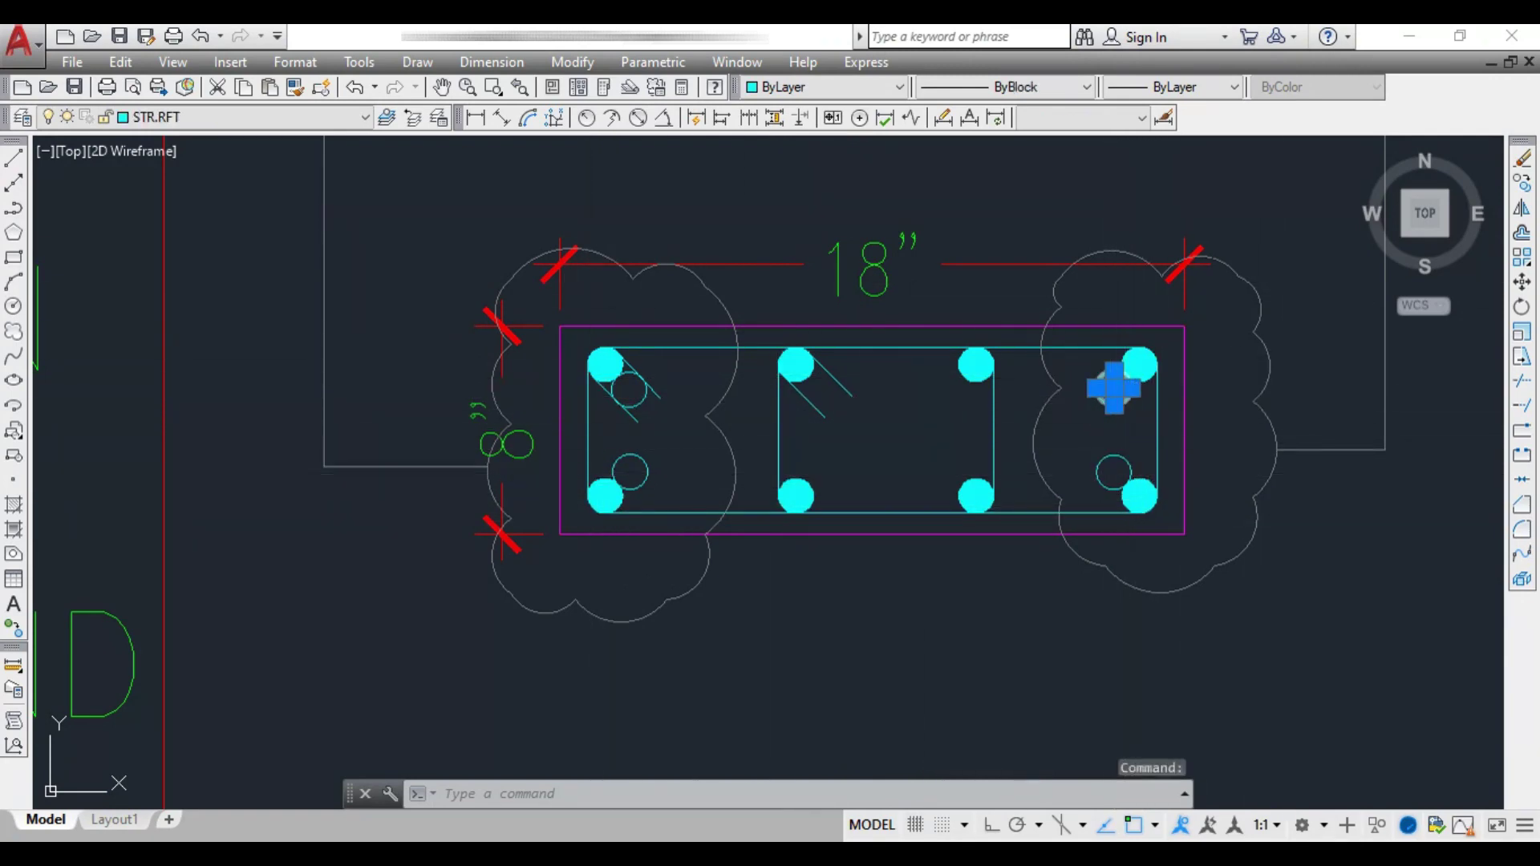
click(1115, 456)
click(648, 469)
scroll(642, 393, up, 4)
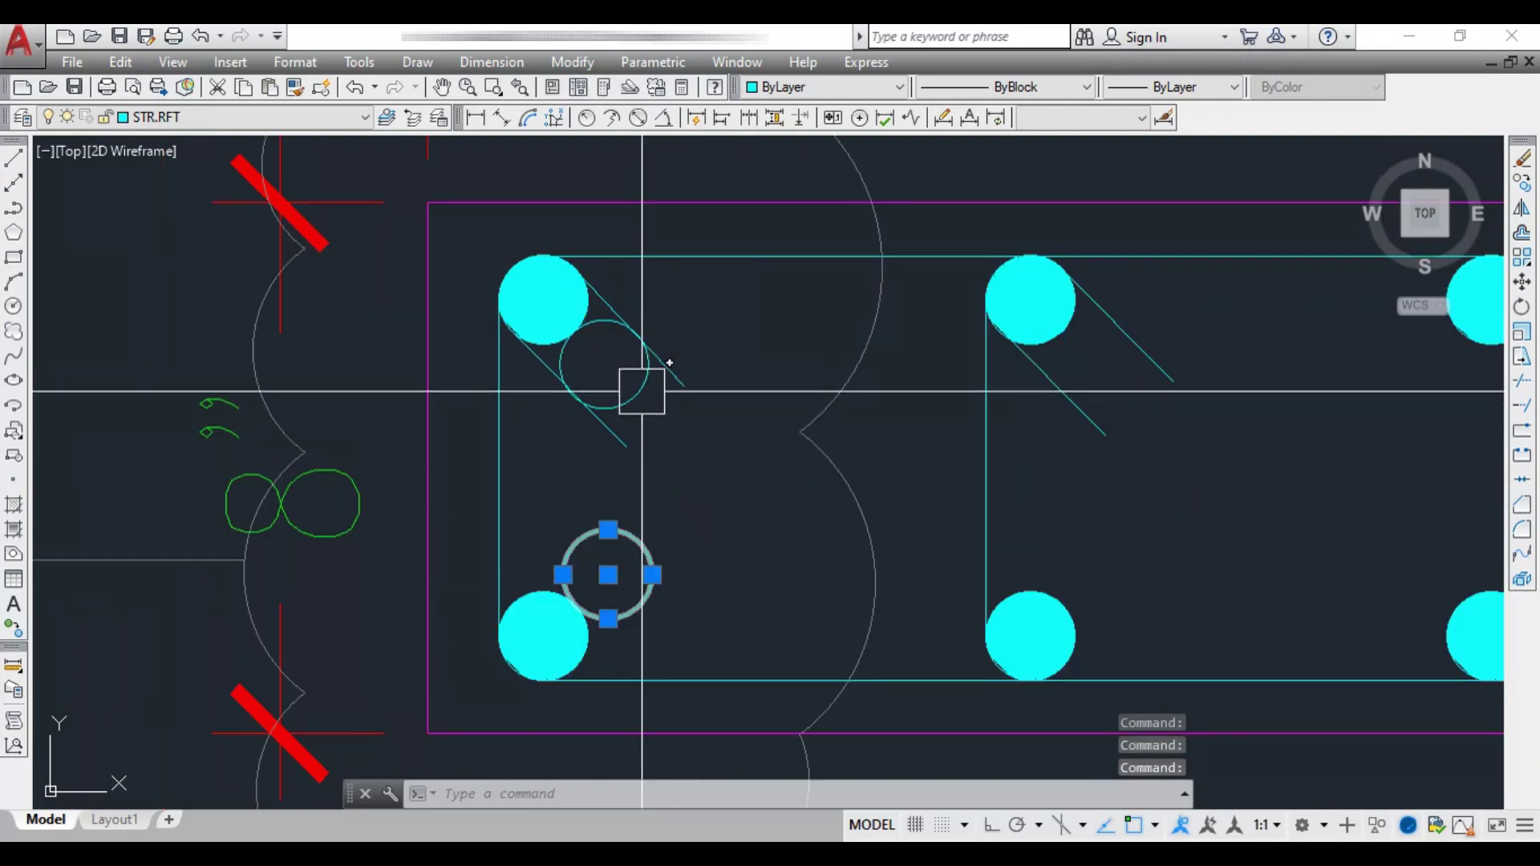
scroll(540, 410, down, 4)
click(541, 409)
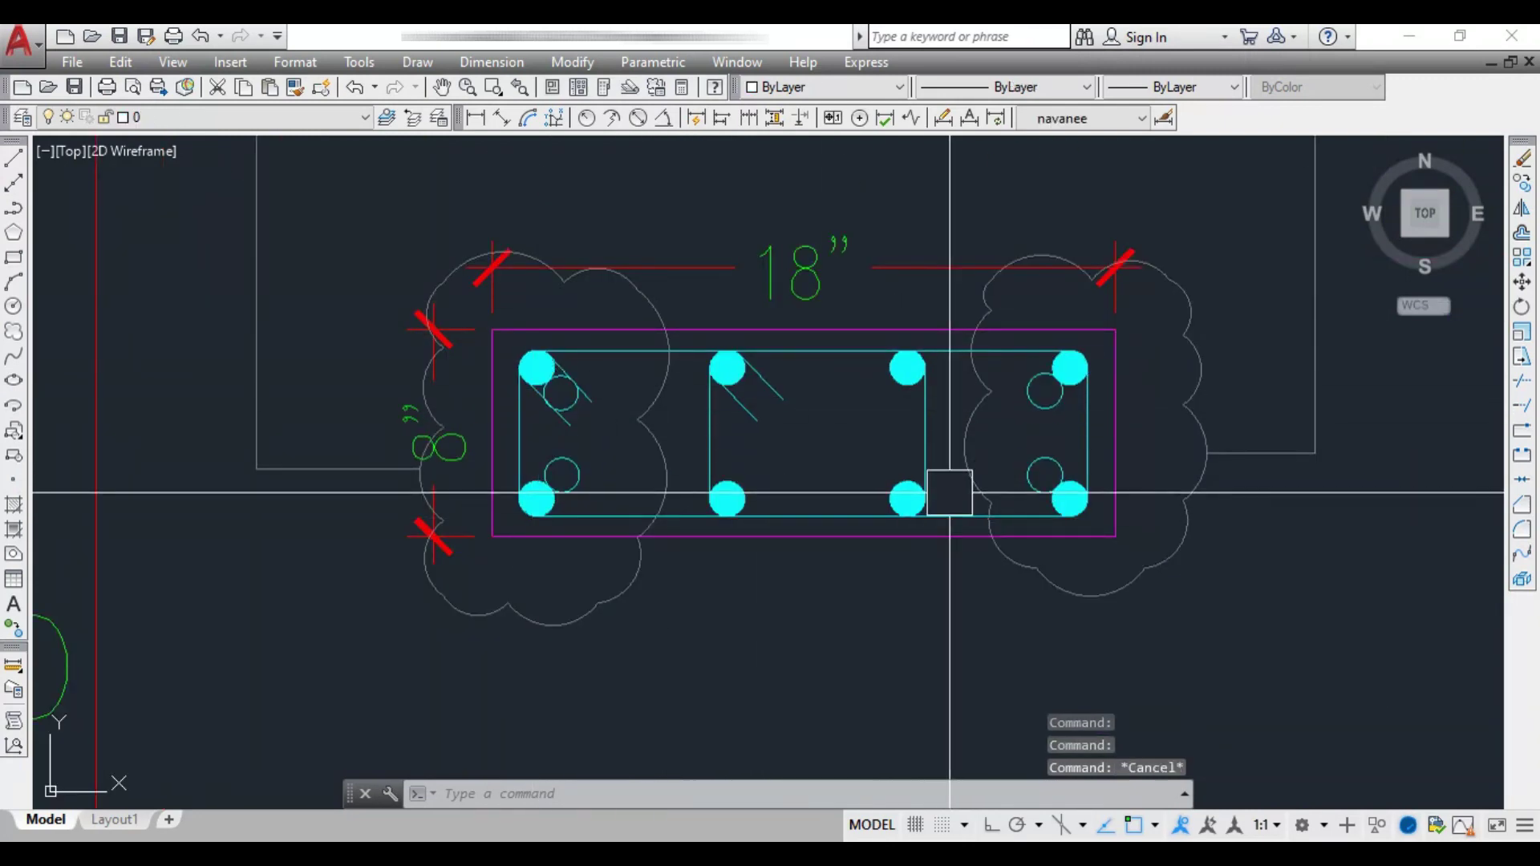
scroll(950, 492, down, 5)
middle_drag(894, 372, 818, 703)
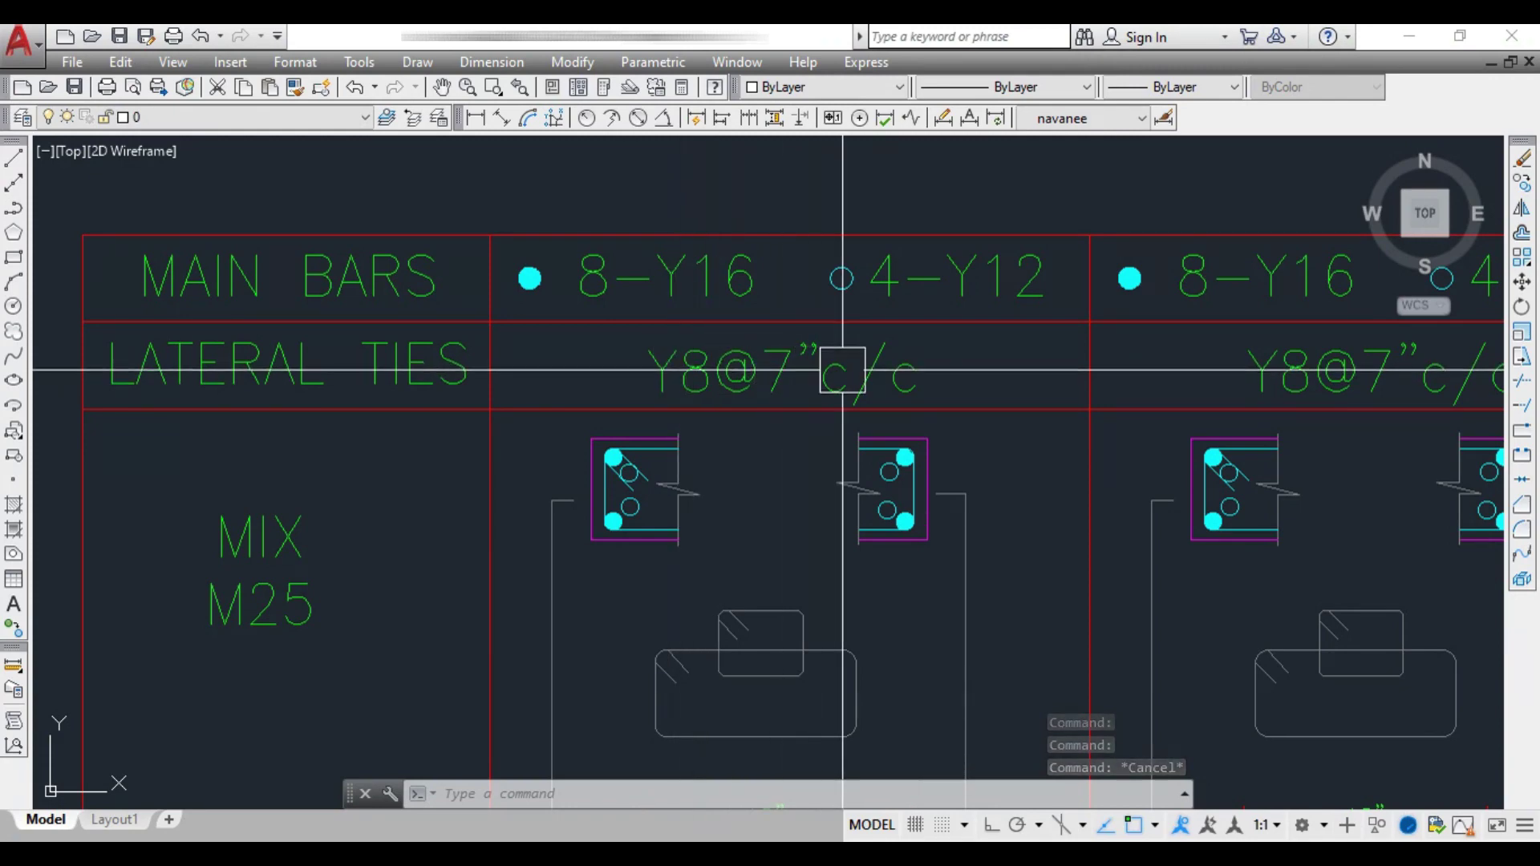
Select the C1 rounded column outline and inner rectangle, then zoom out to the full C1–C3 schedule entries
middle_drag(893, 436, 860, 172)
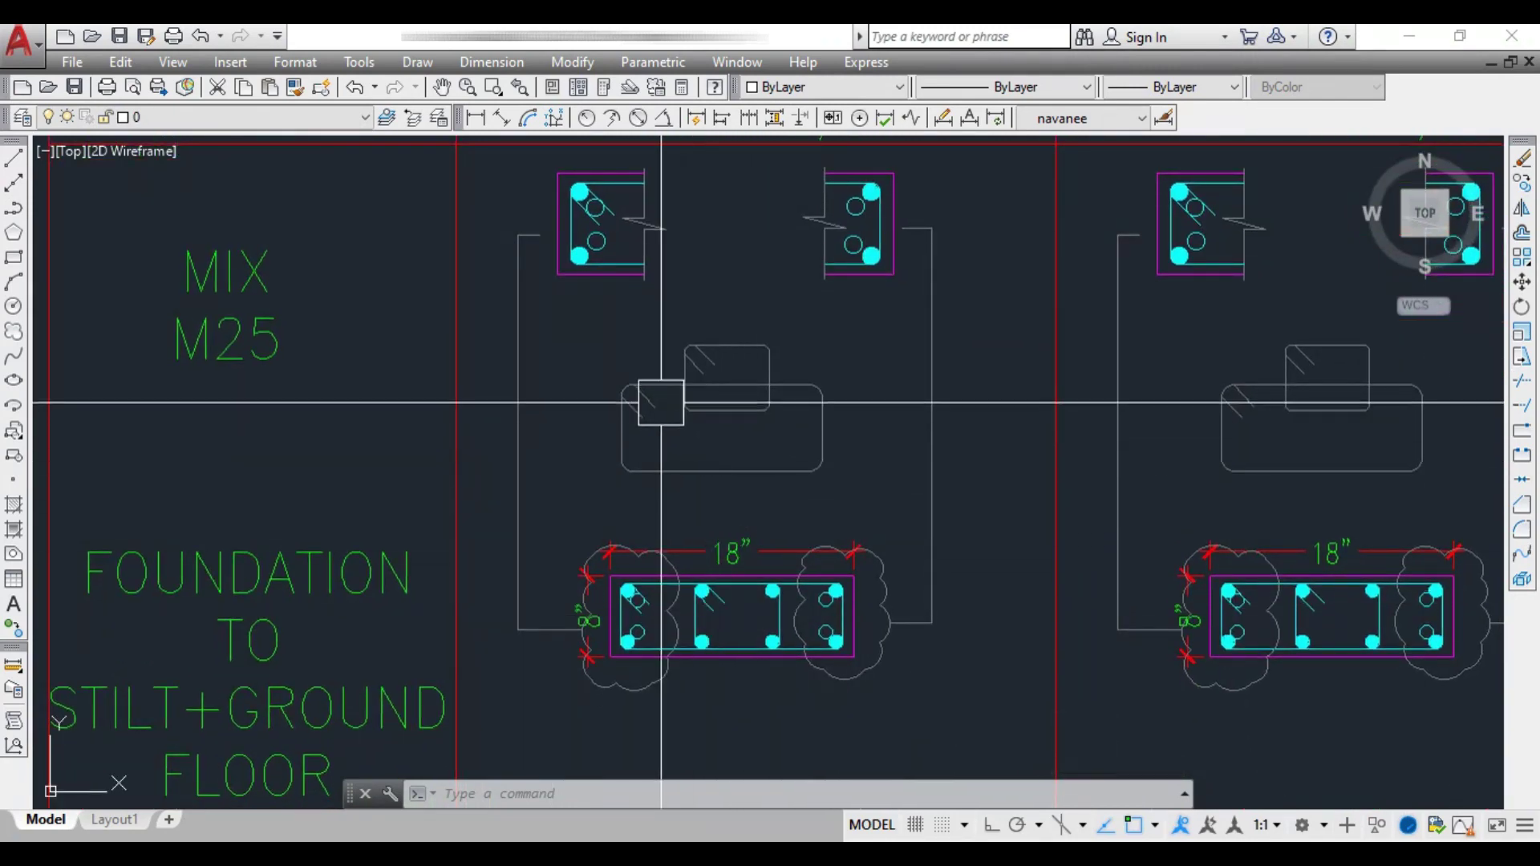
click(722, 473)
click(733, 428)
key(Escape)
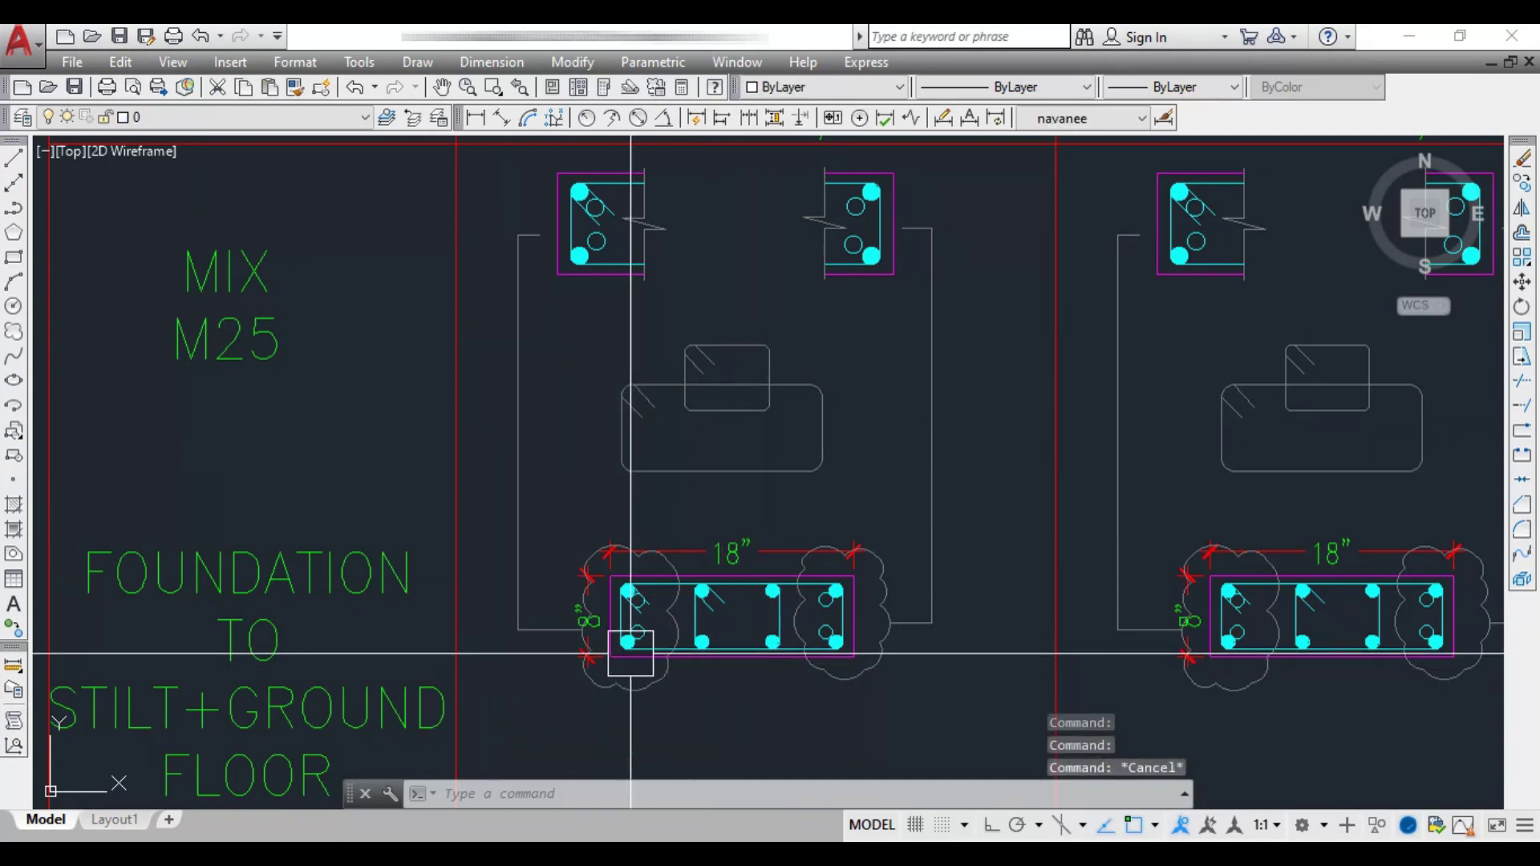
click(708, 471)
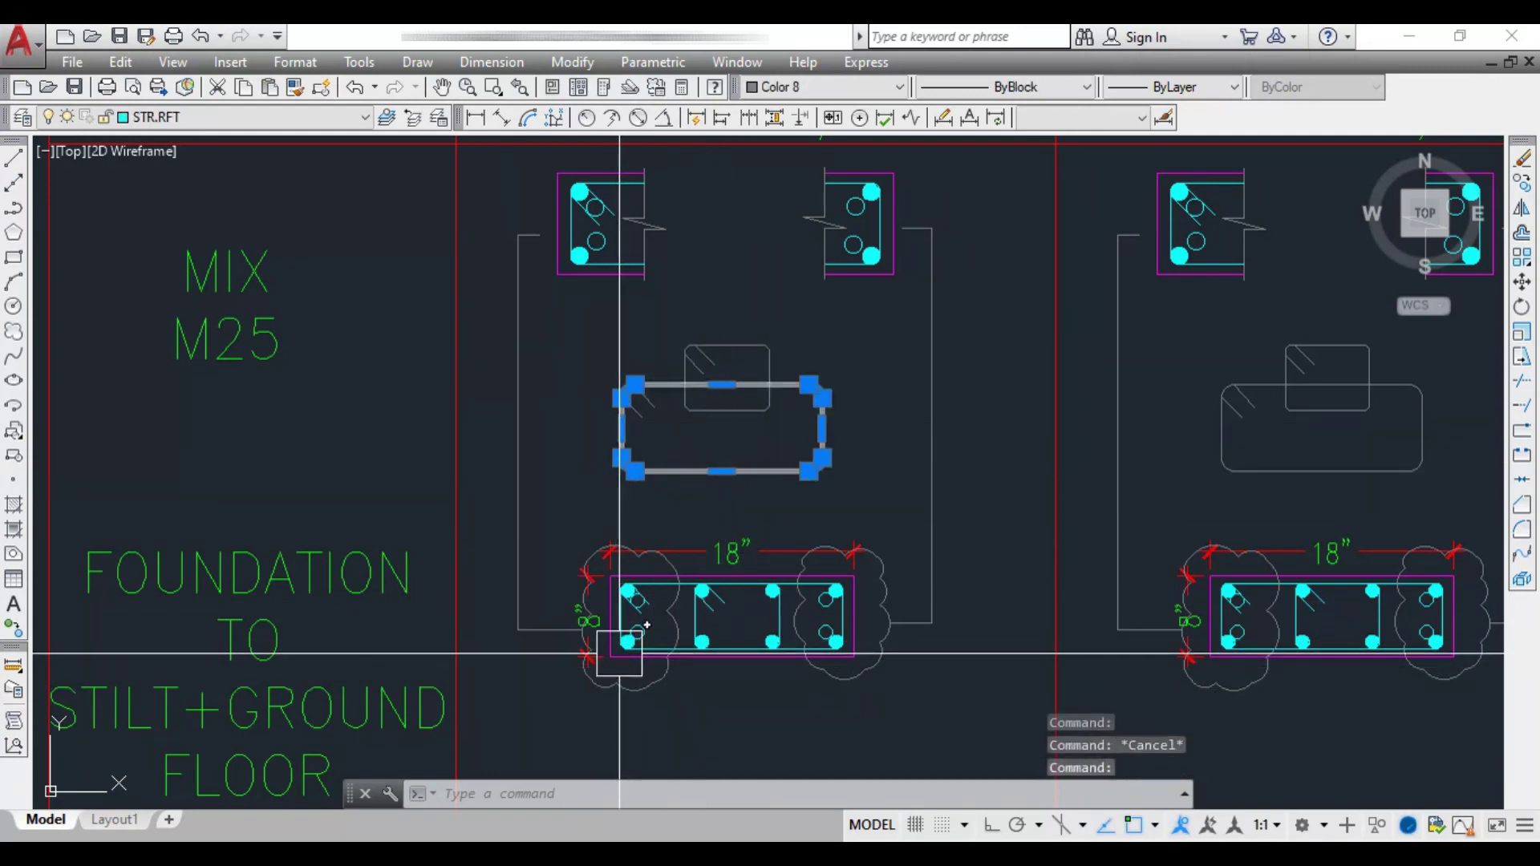
key(Escape)
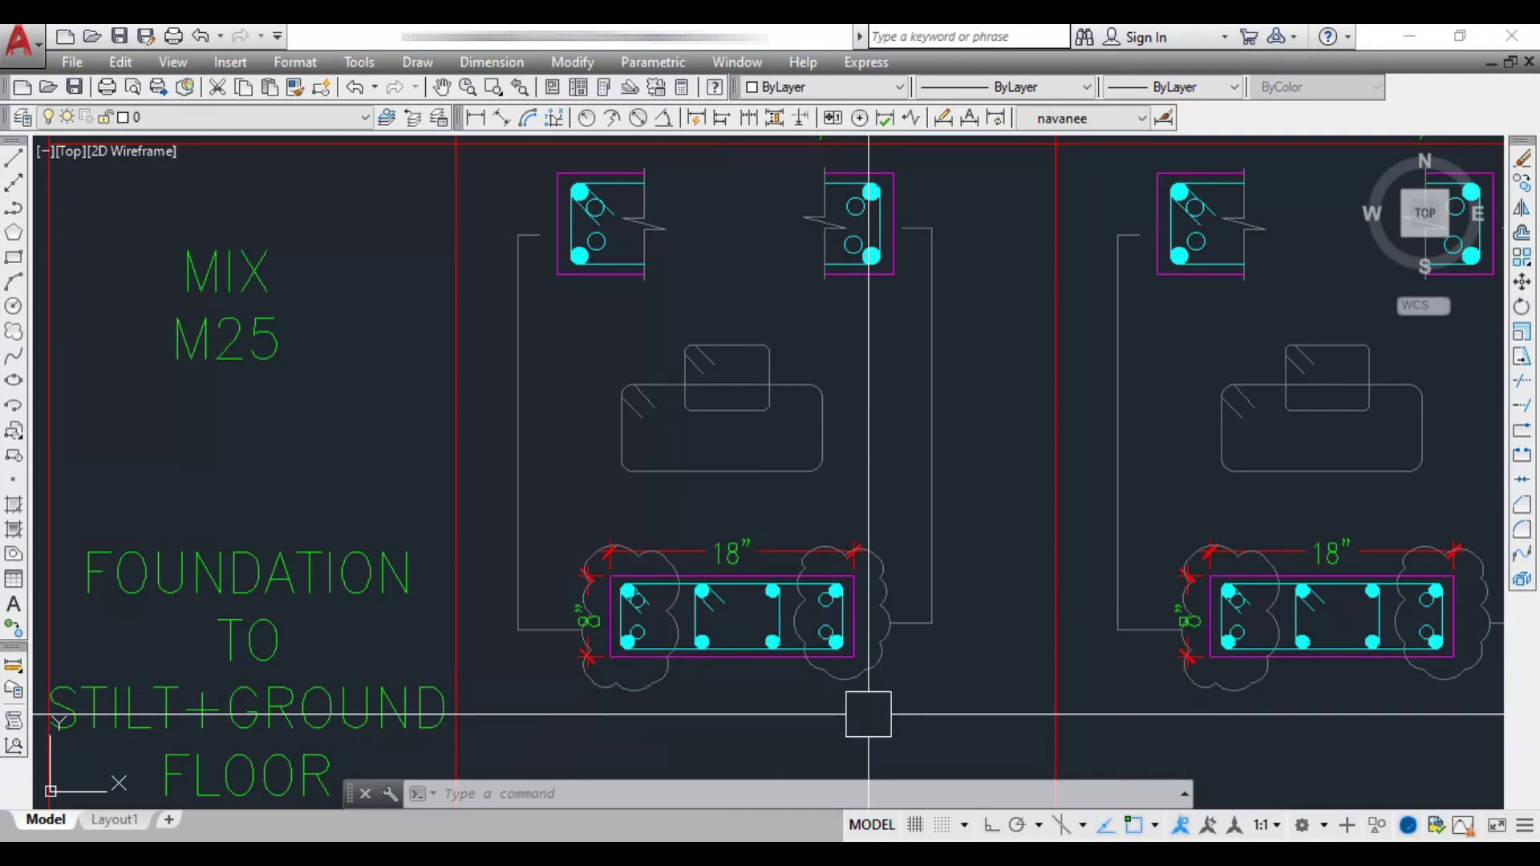
scroll(626, 528, down, 2)
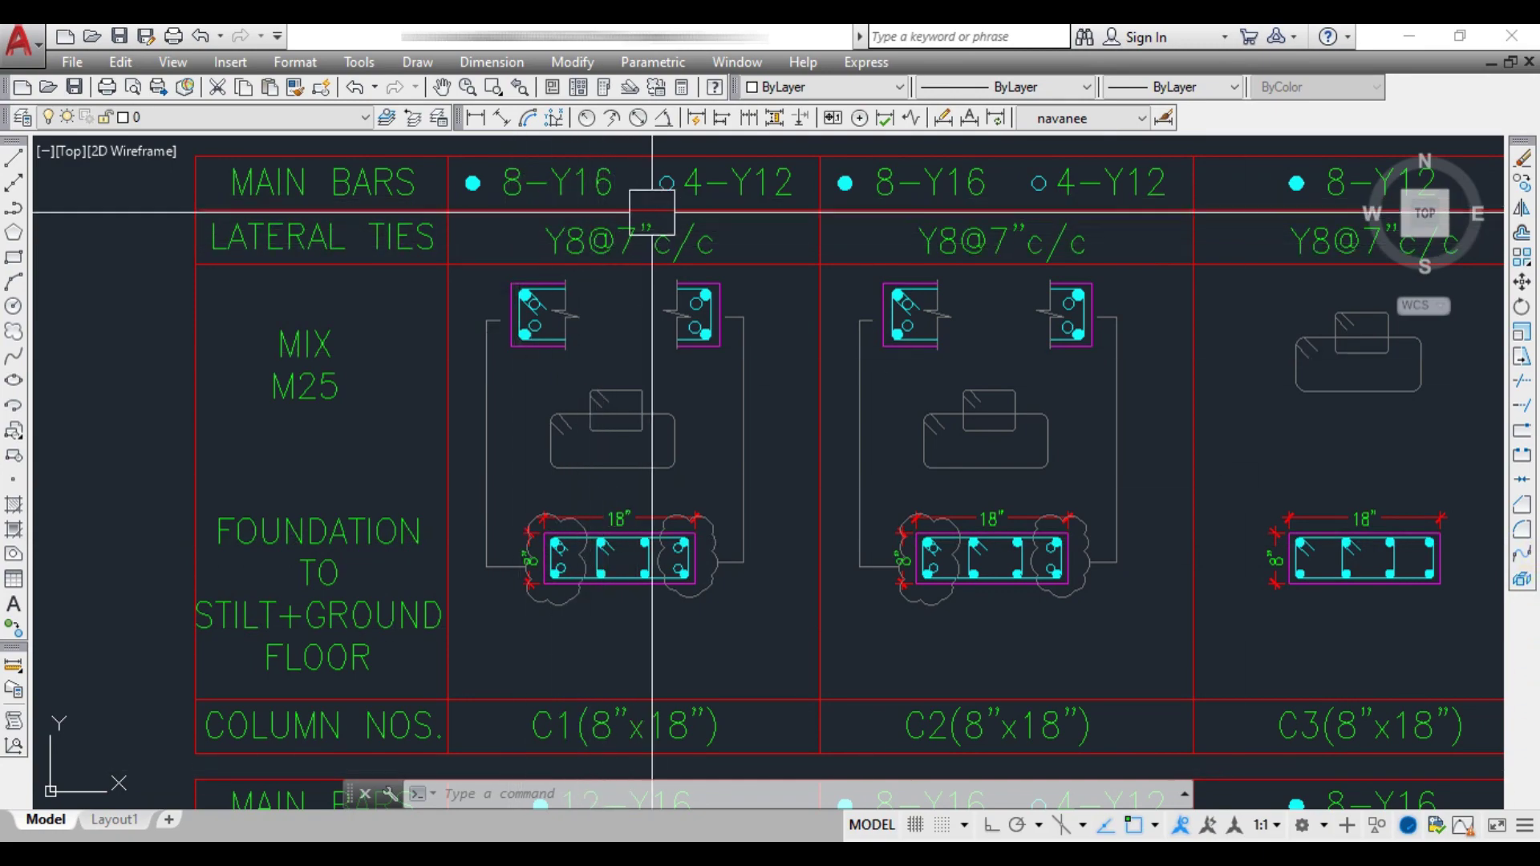
scroll(527, 243, down, 8)
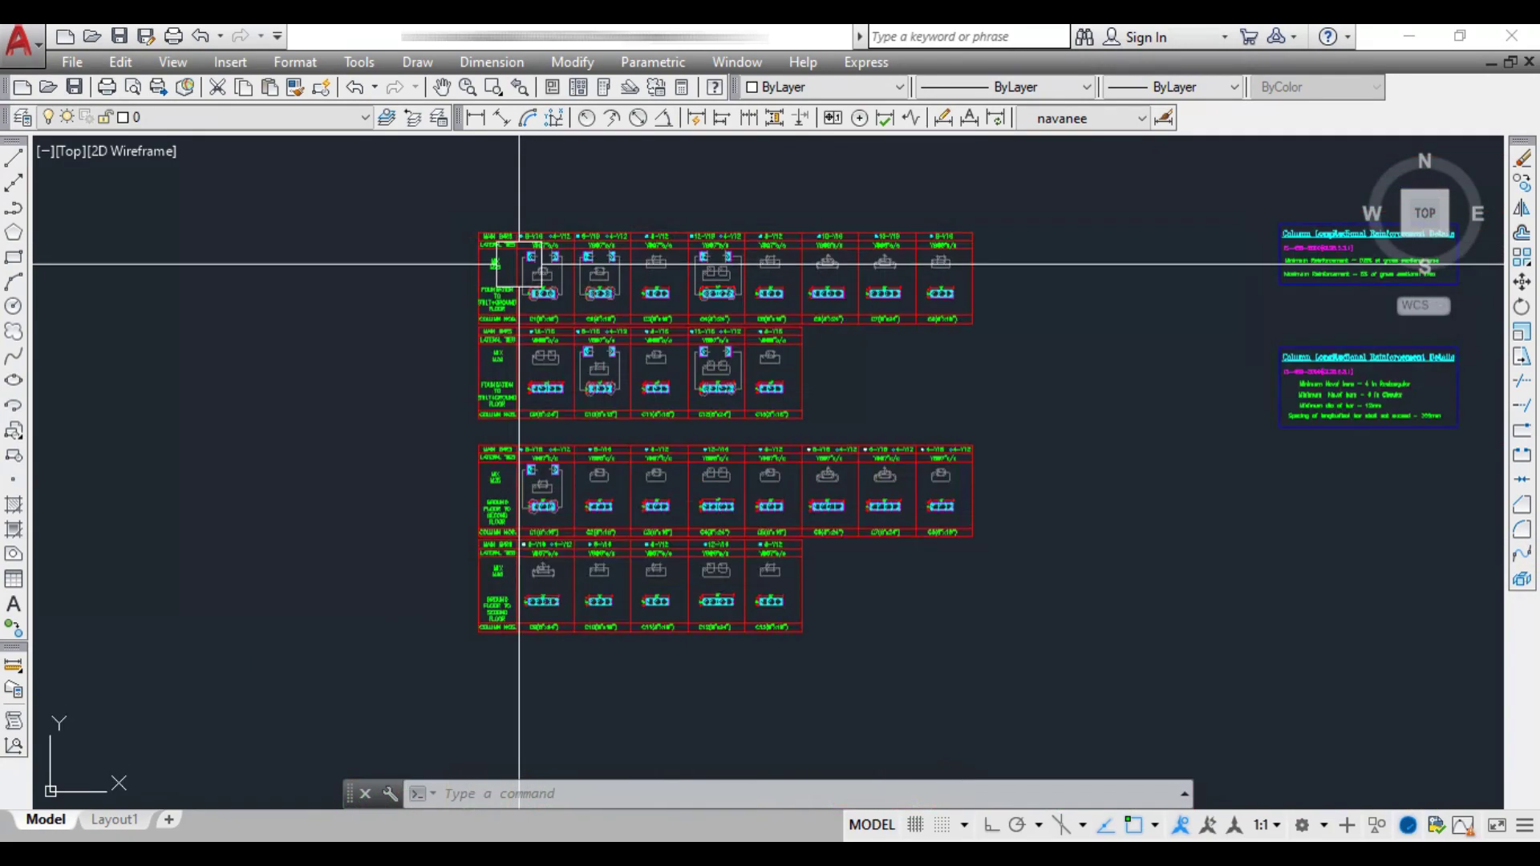
Read the Column Transverse Reinforcement Details note, then zoom back to the foundation-to-stilt C1–C13 schedule
scroll(784, 282, up, 8)
middle_drag(834, 281, 709, 346)
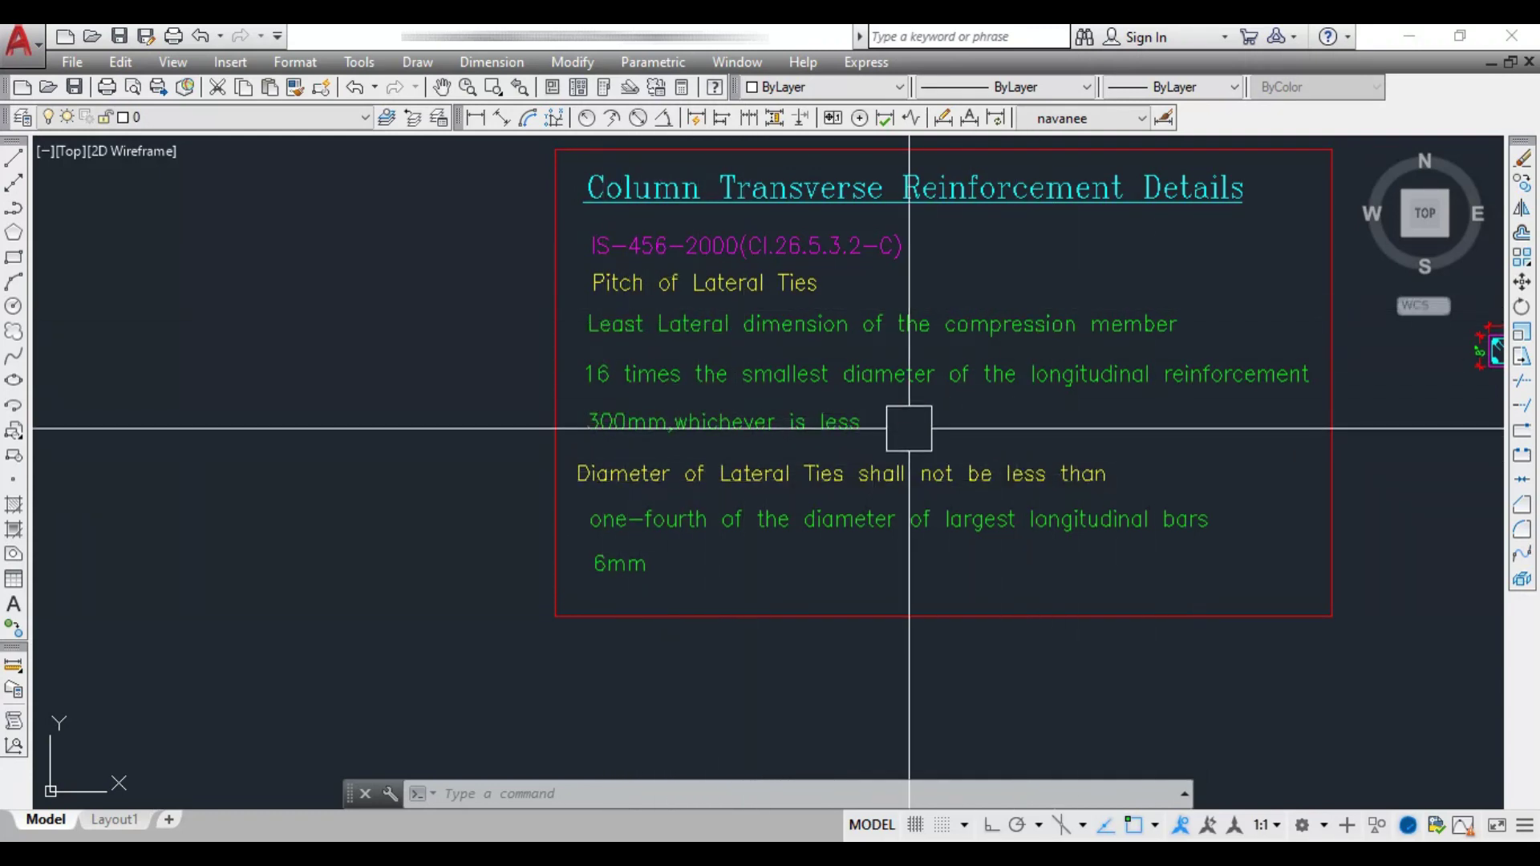
scroll(1284, 450, down, 8)
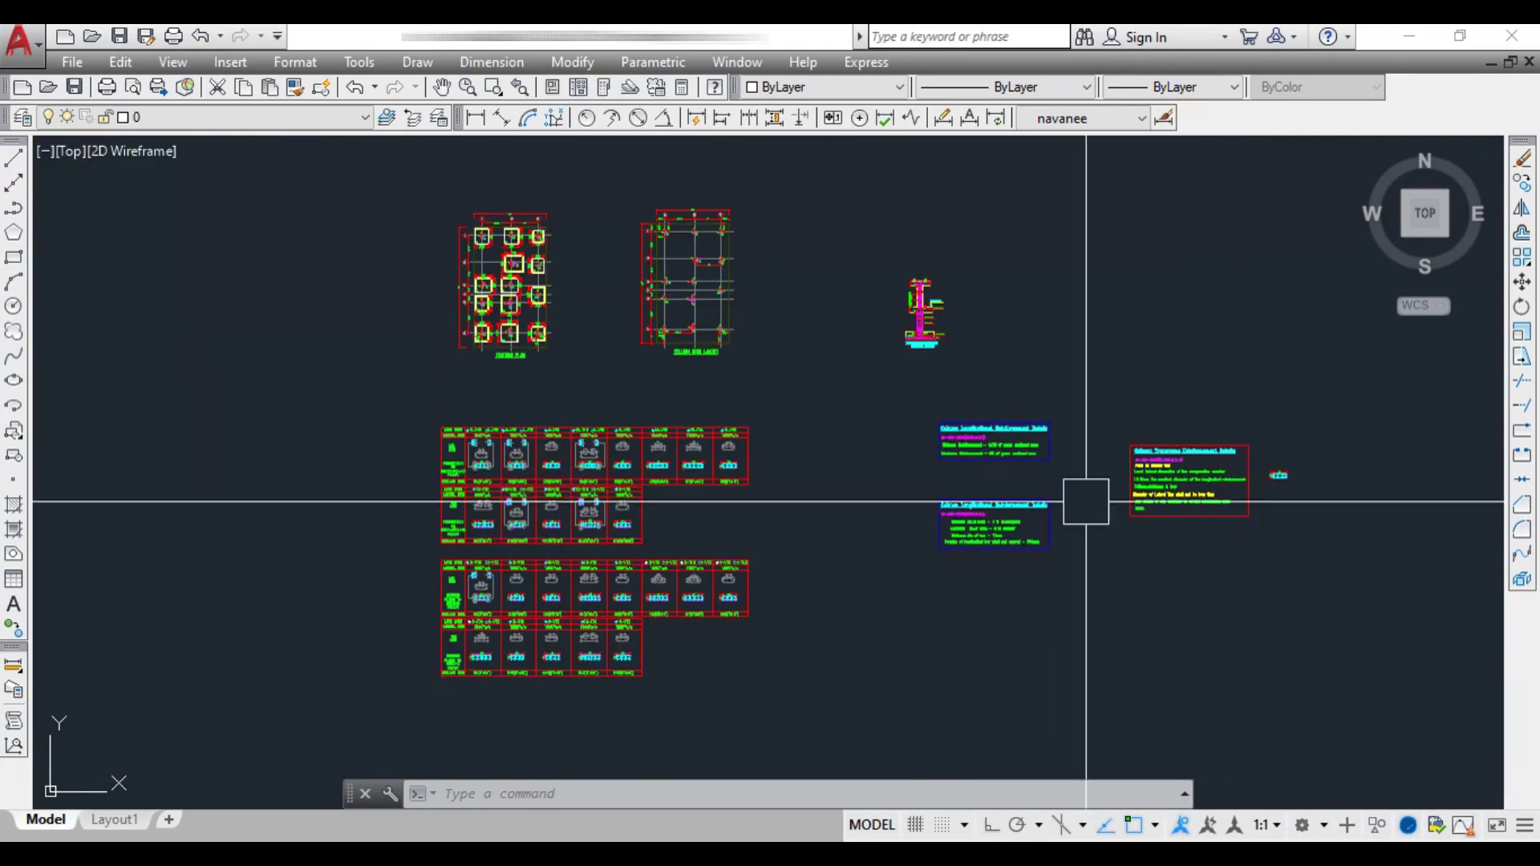
scroll(450, 473, up, 6)
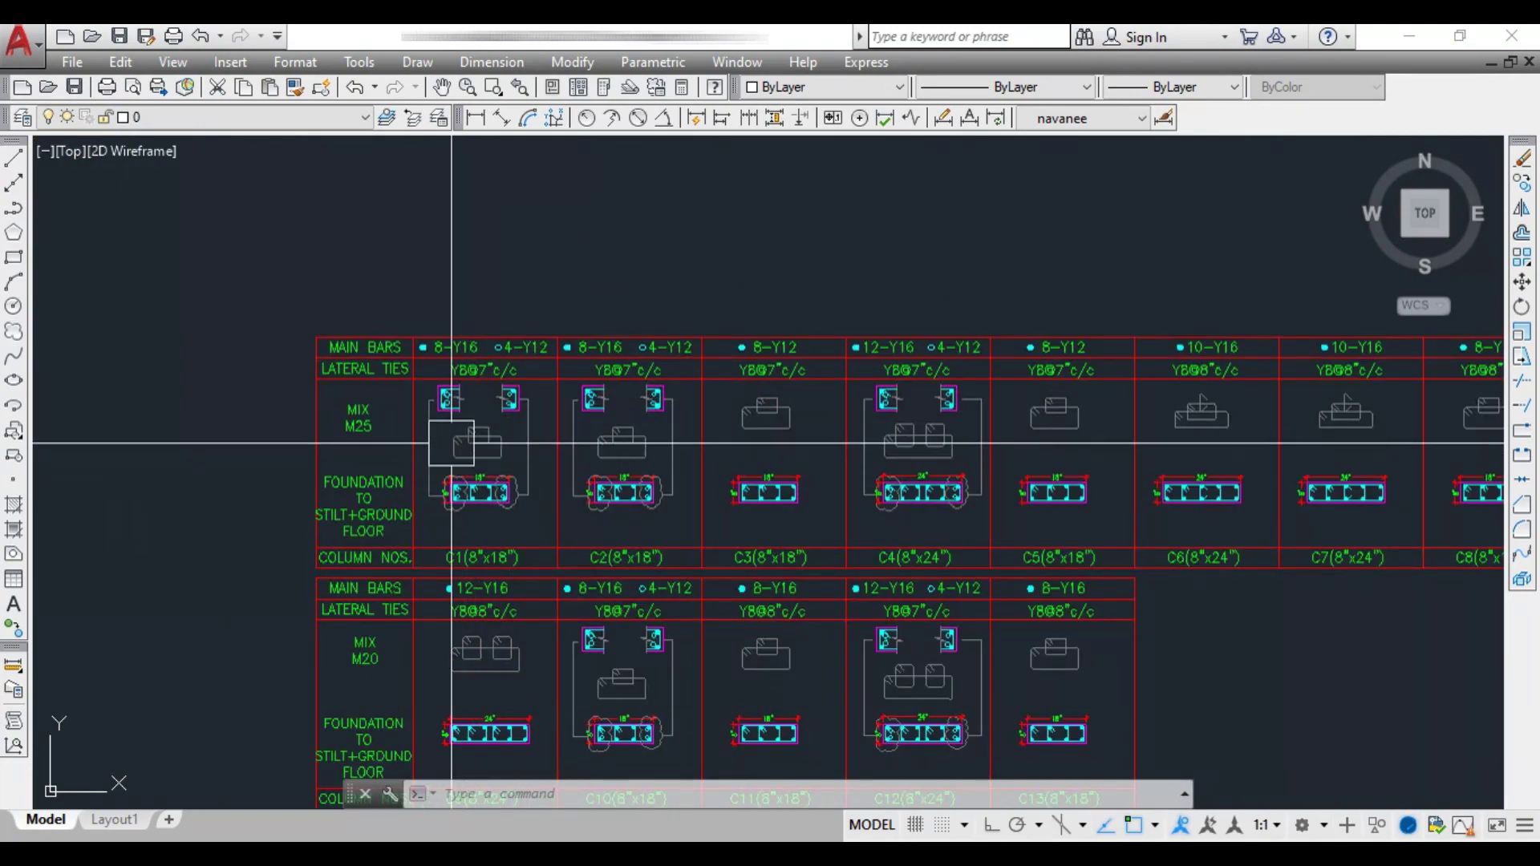
scroll(461, 437, up, 4)
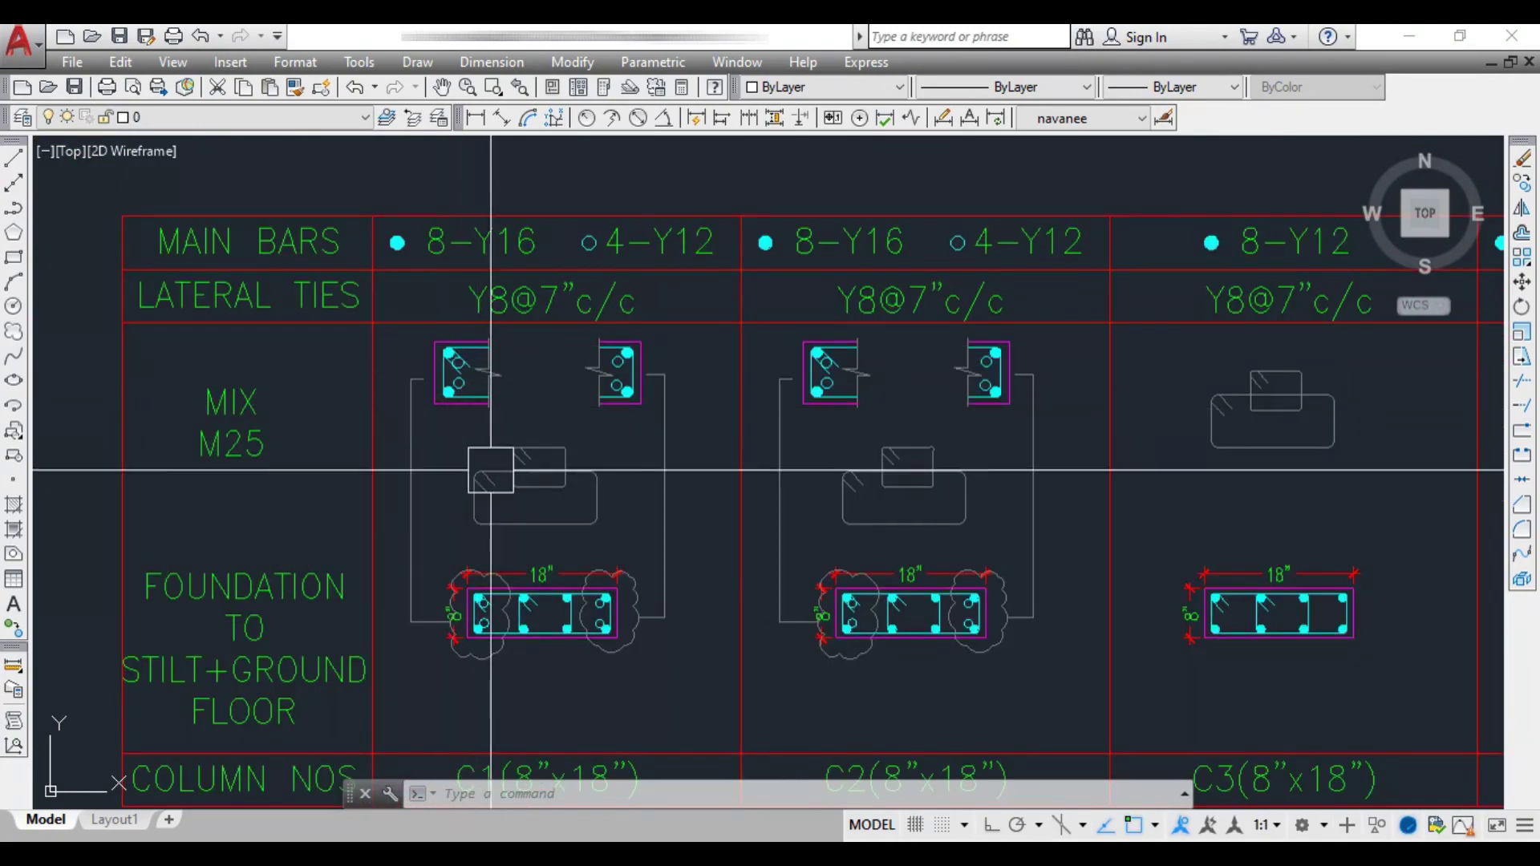
scroll(512, 499, down, 1)
scroll(464, 620, up, 5)
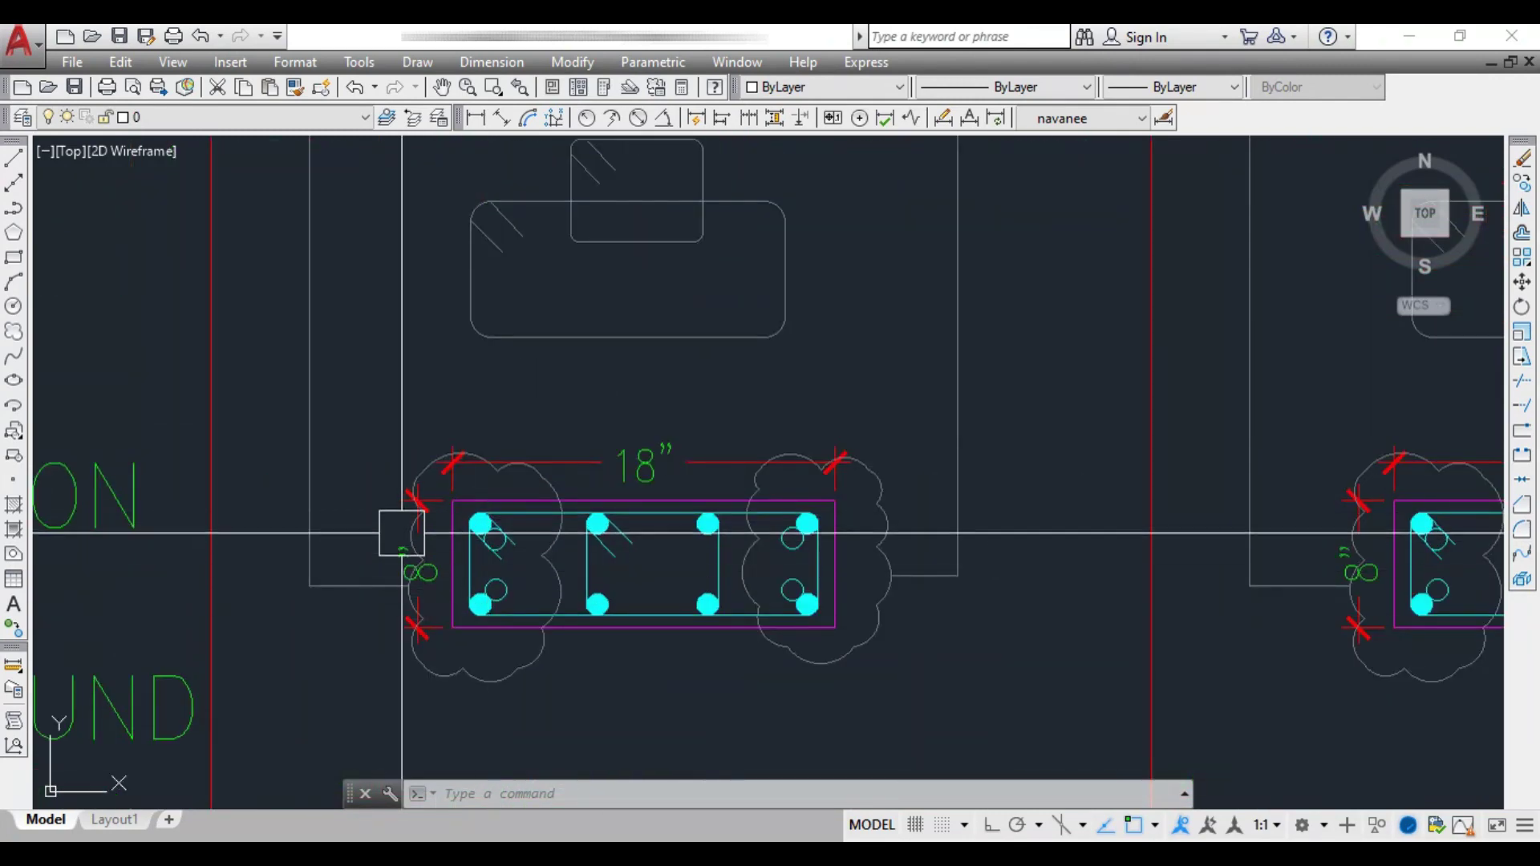
scroll(402, 521, down, 3)
middle_drag(551, 544, 579, 576)
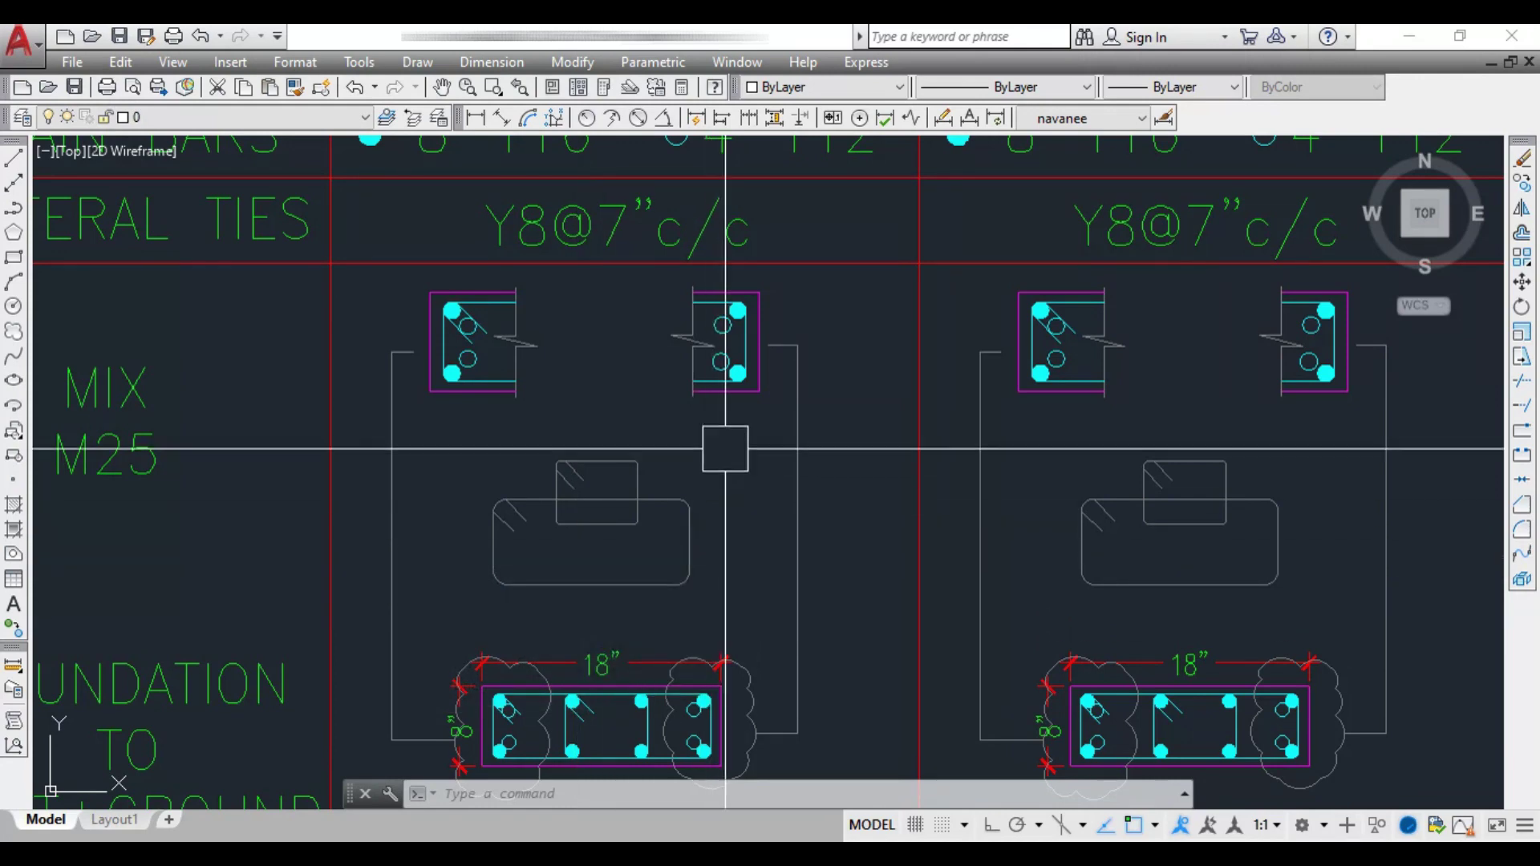
middle_drag(726, 472, 762, 606)
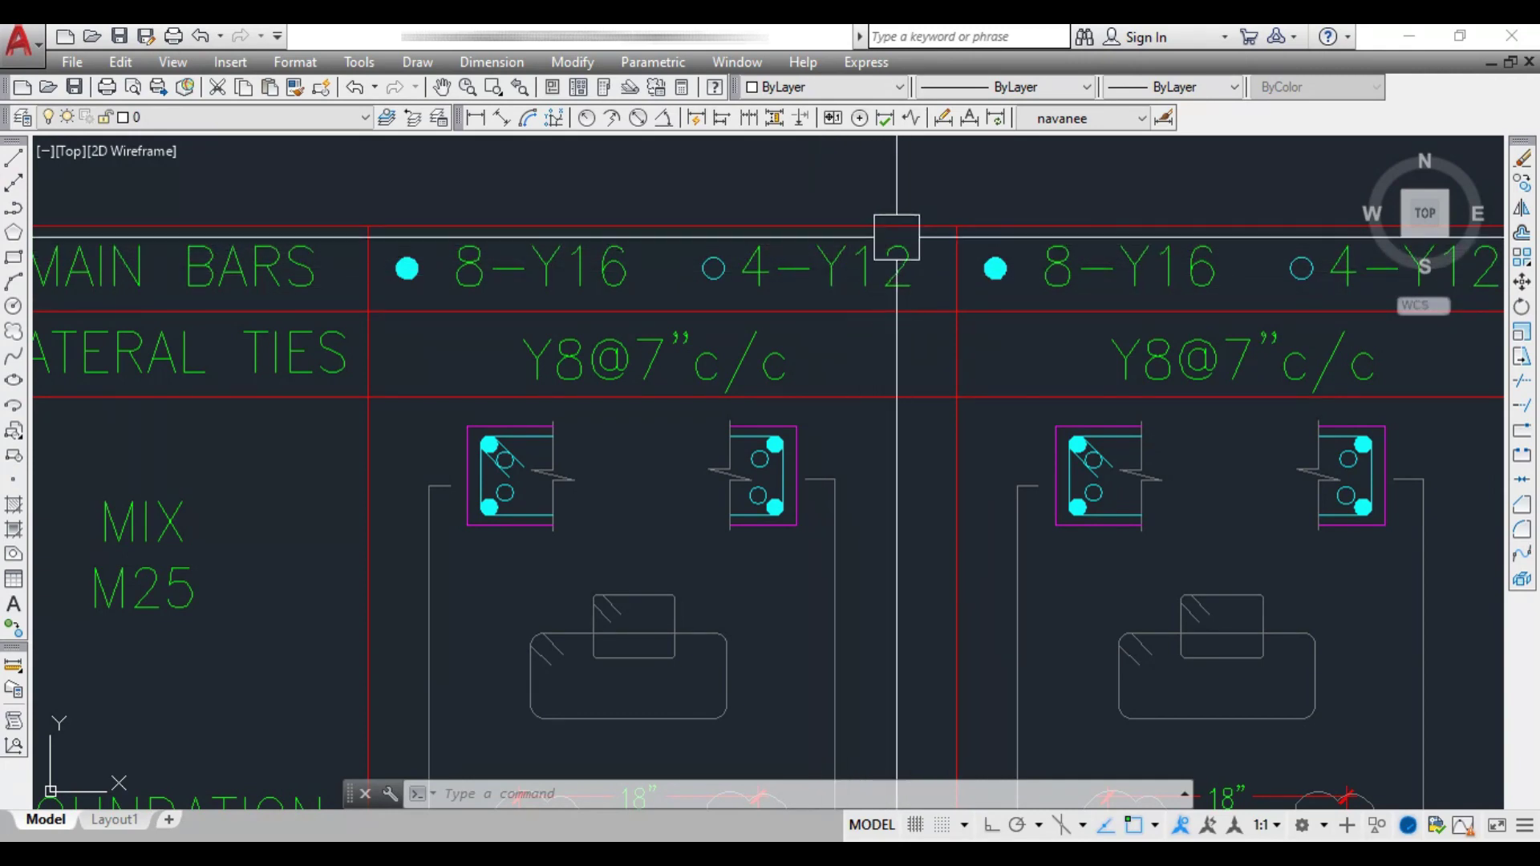
scroll(714, 256, down, 2)
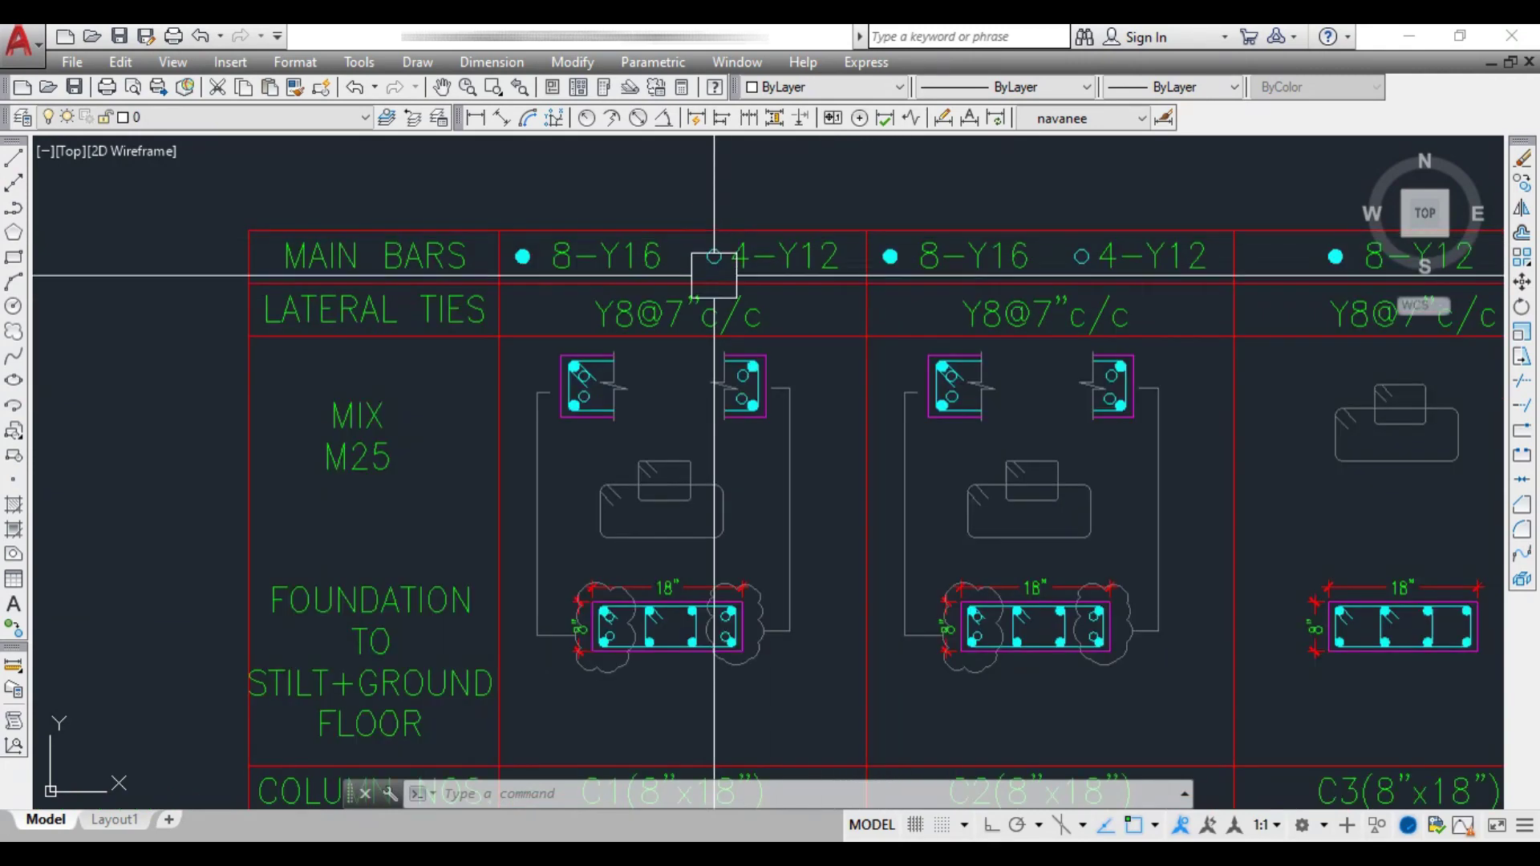
middle_drag(768, 618, 746, 491)
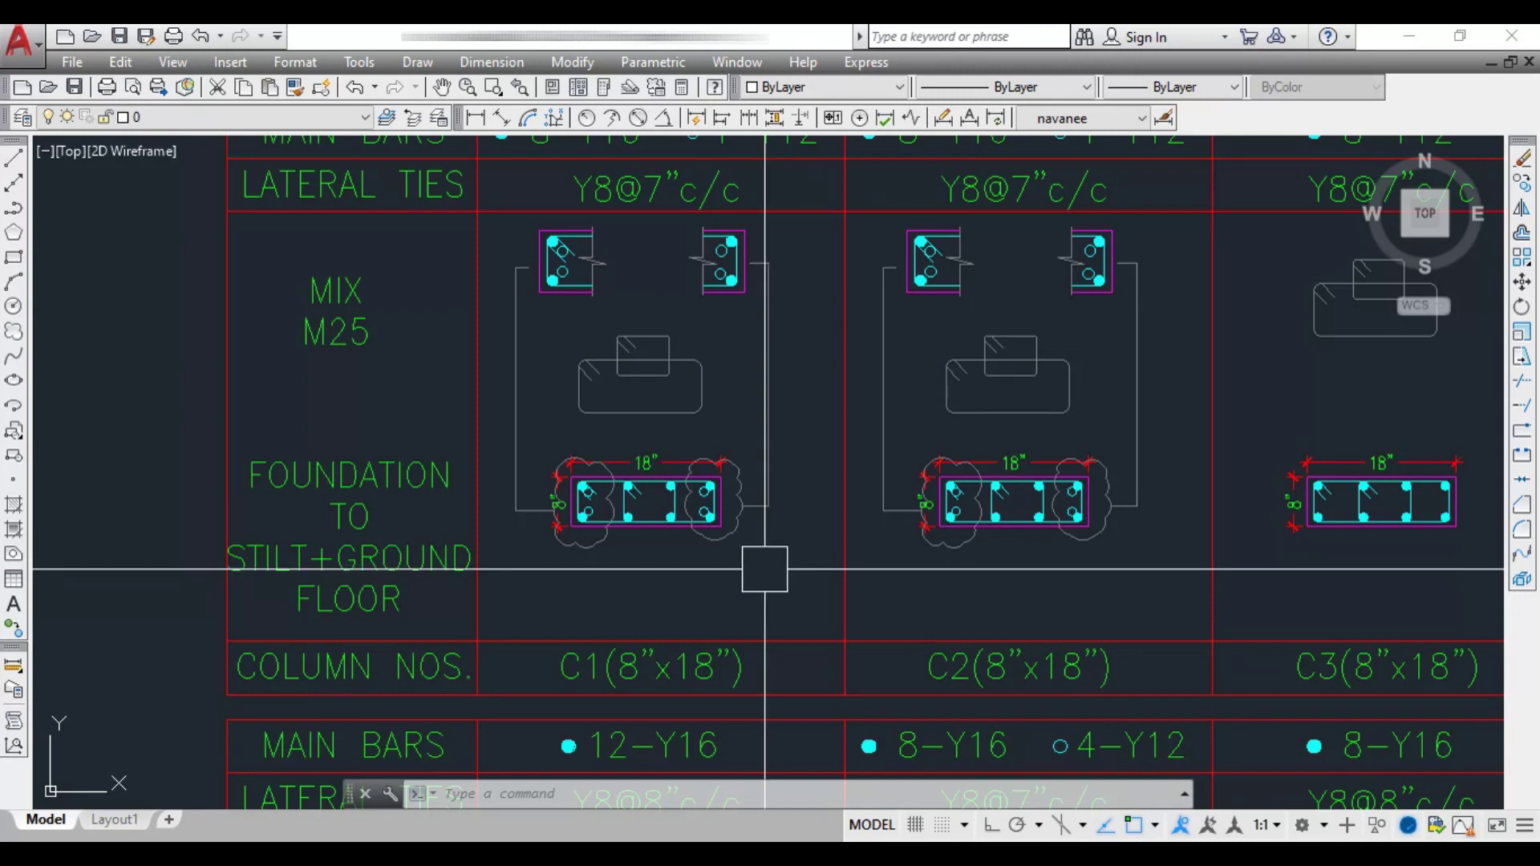
scroll(561, 506, up, 3)
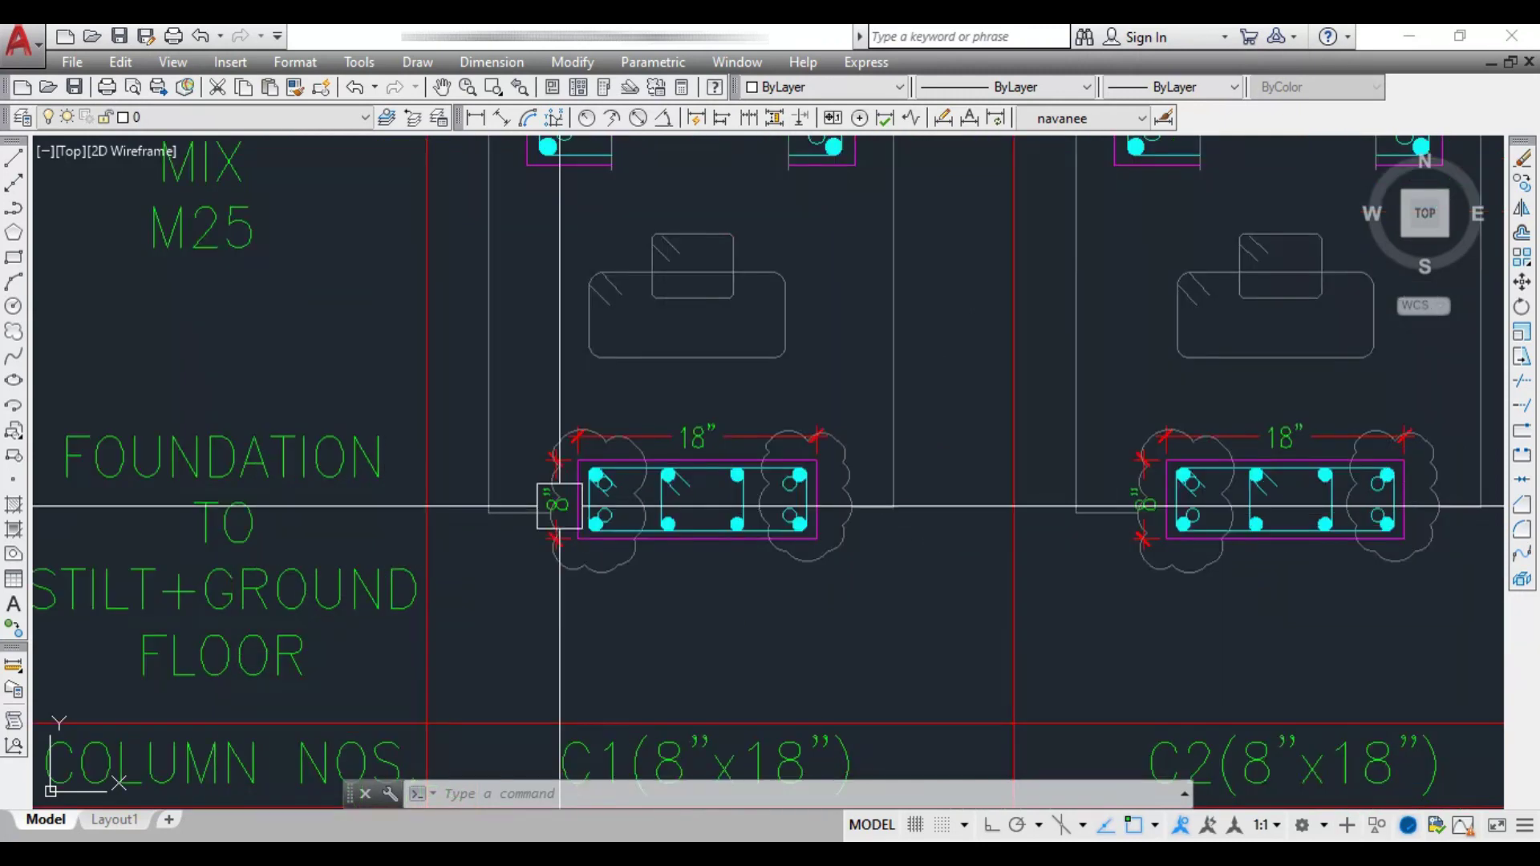
middle_drag(605, 366, 598, 555)
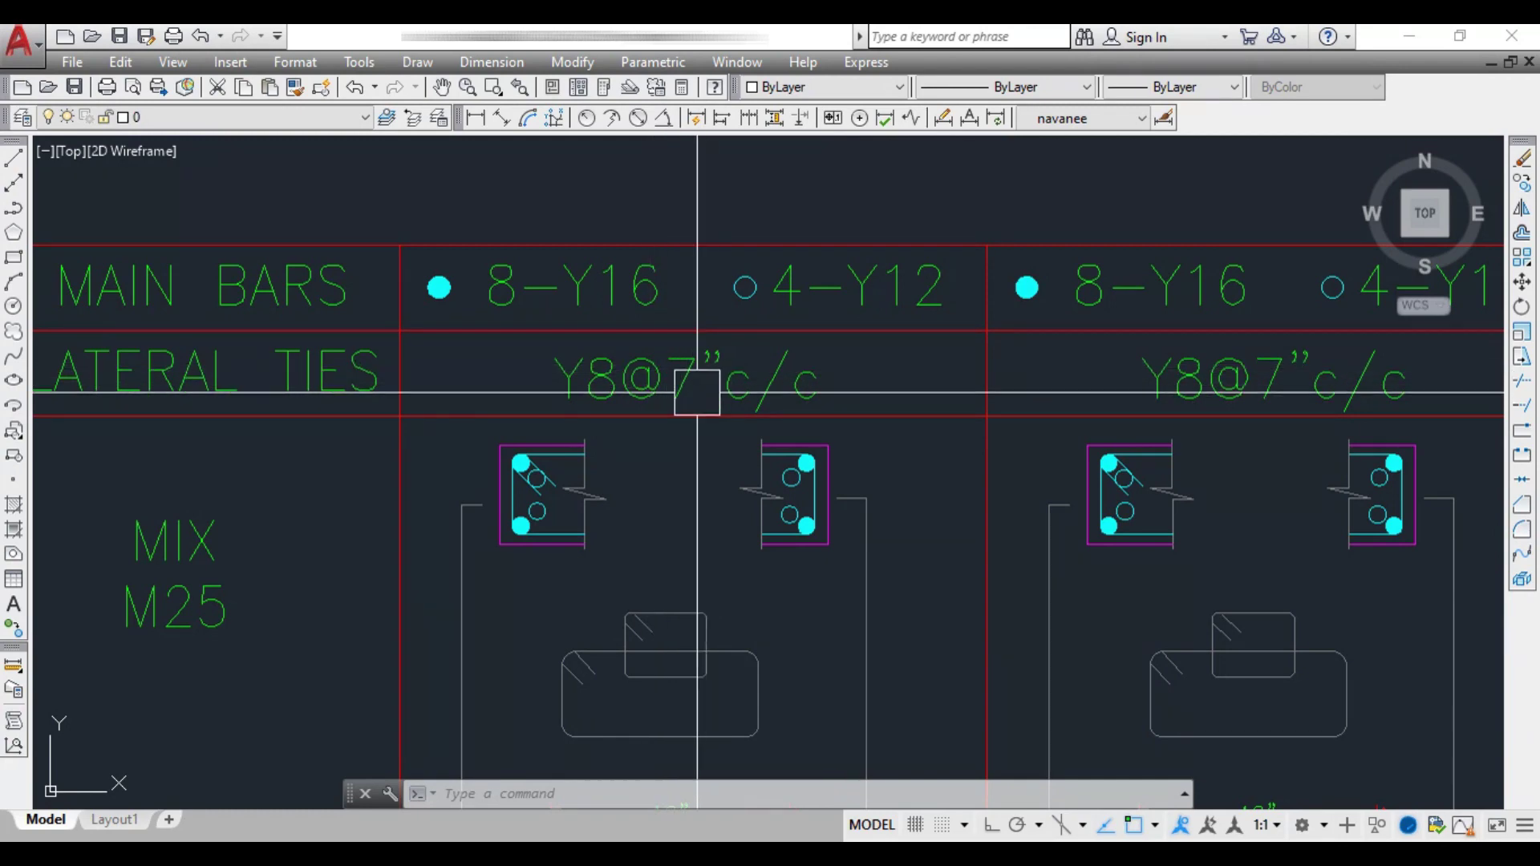
scroll(702, 385, down, 4)
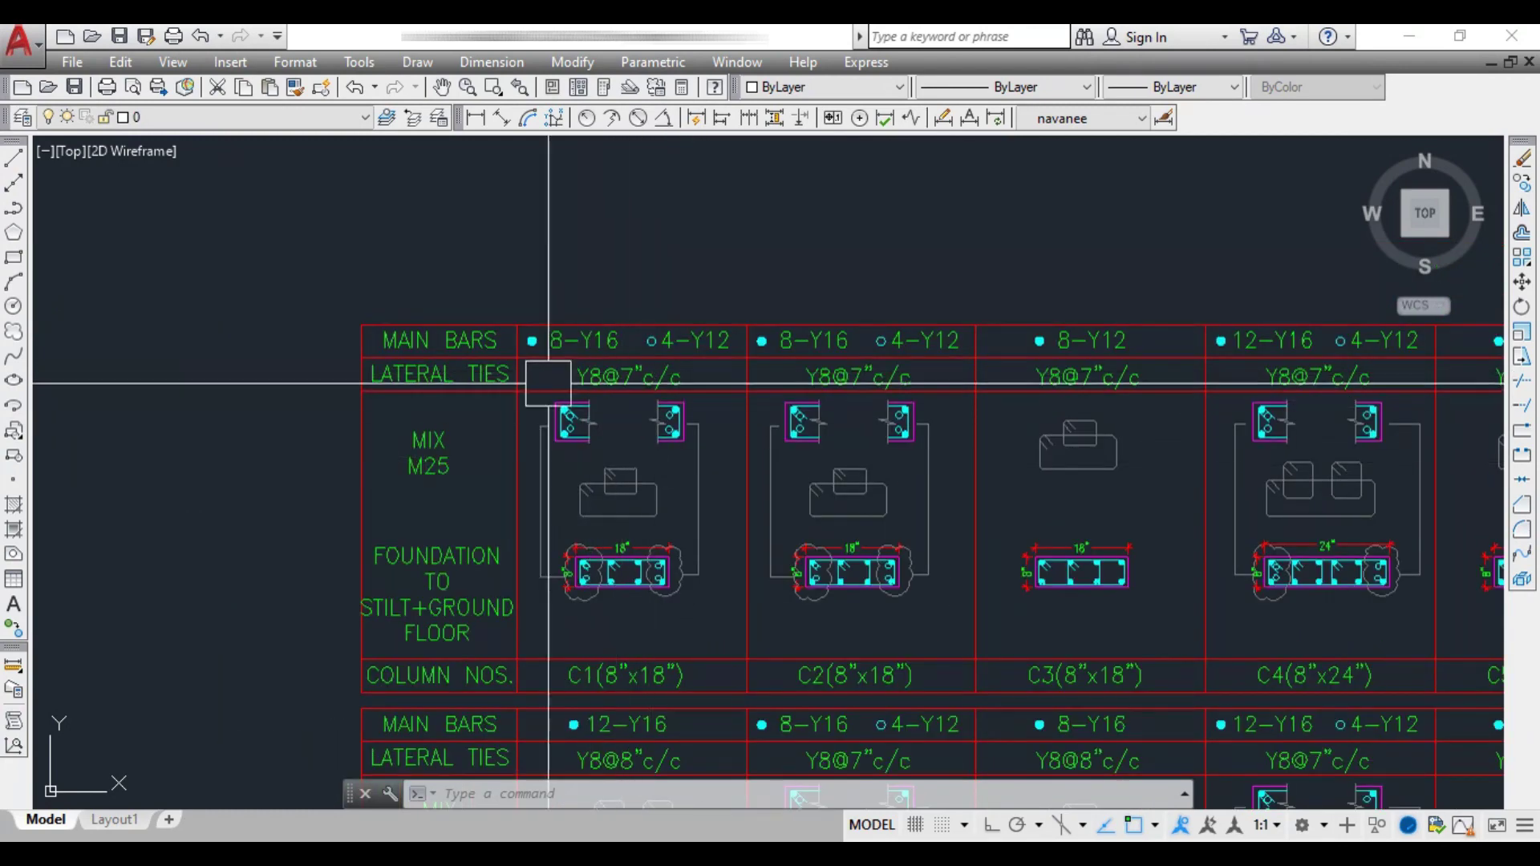
scroll(625, 653, up, 2)
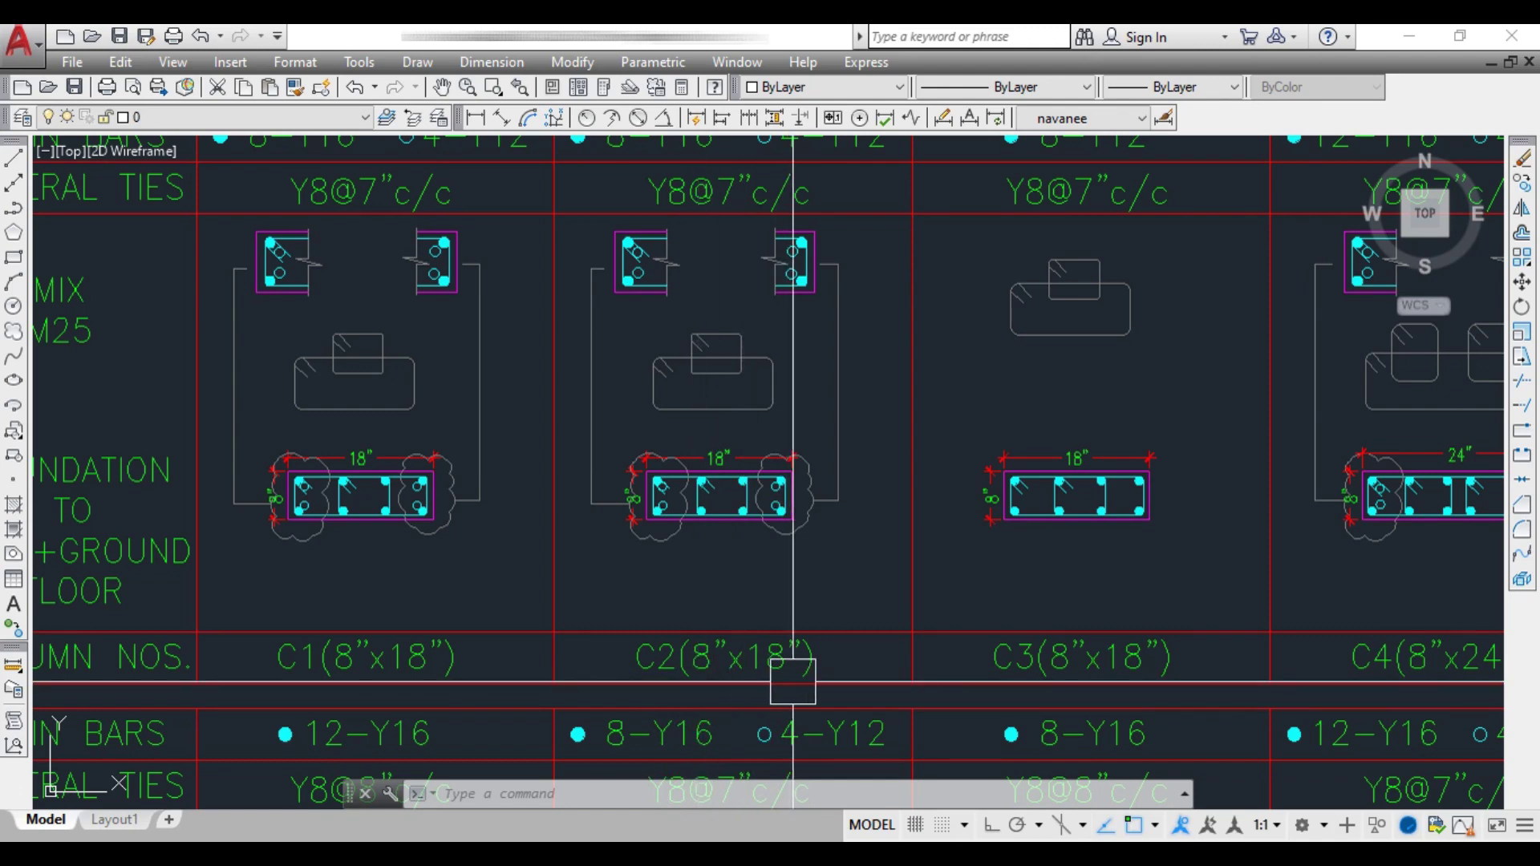
middle_drag(820, 414, 822, 571)
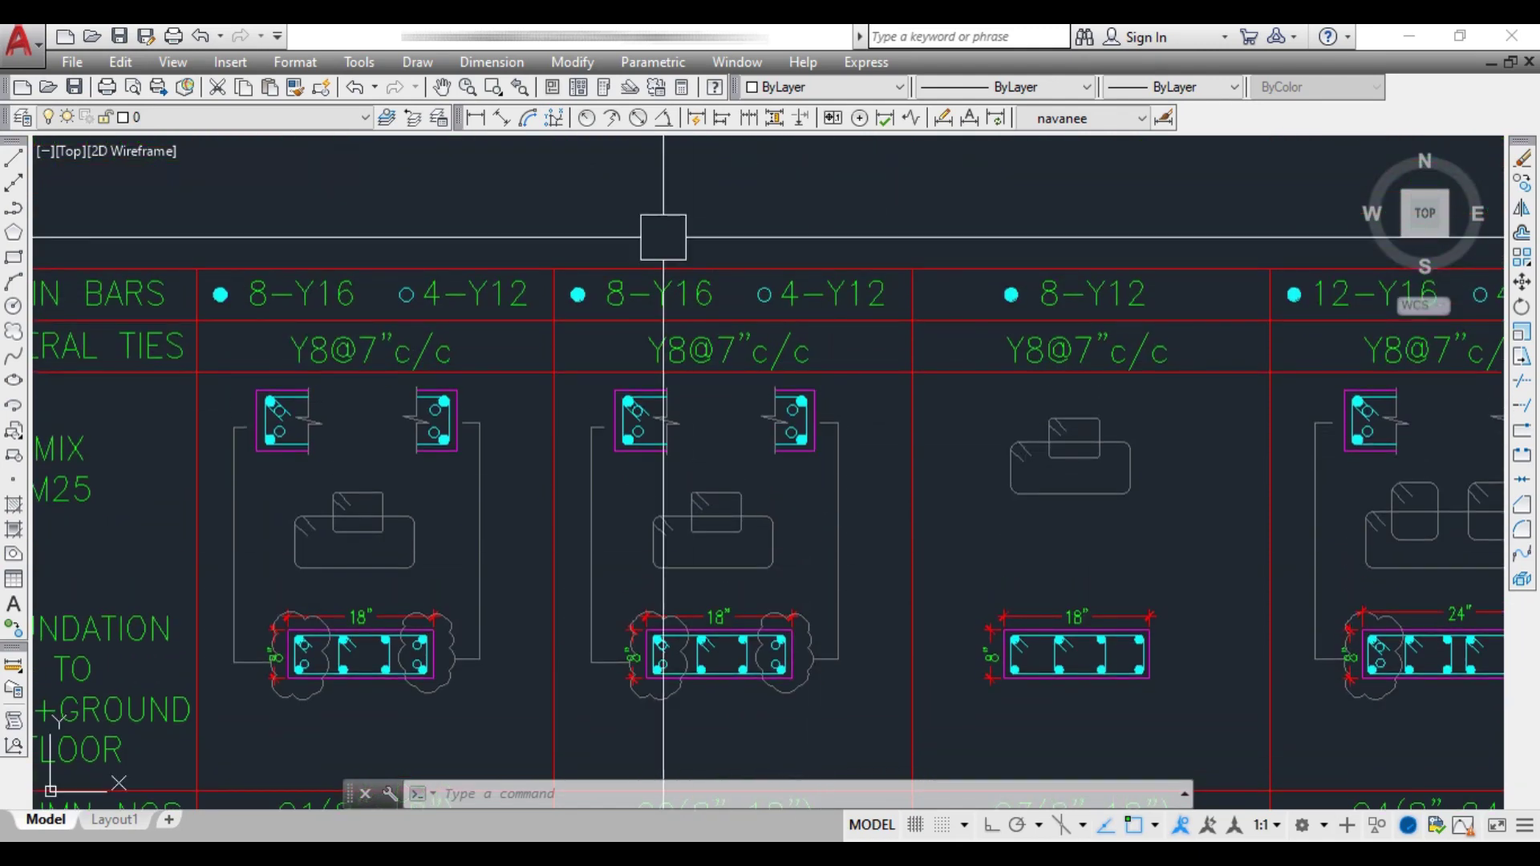
scroll(649, 315, up, 2)
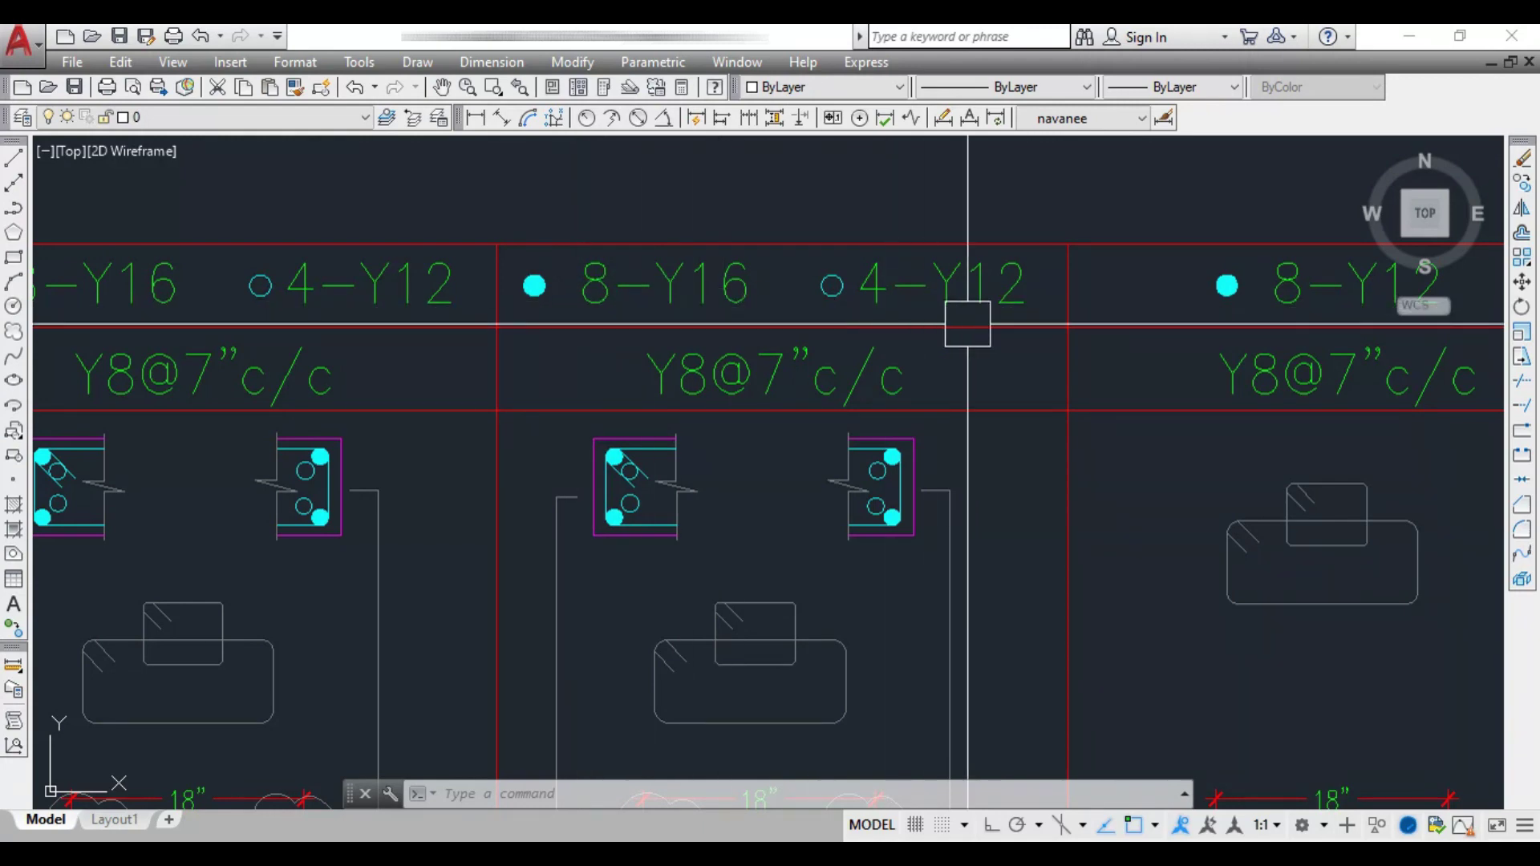
scroll(968, 324, down, 2)
scroll(459, 377, down, 2)
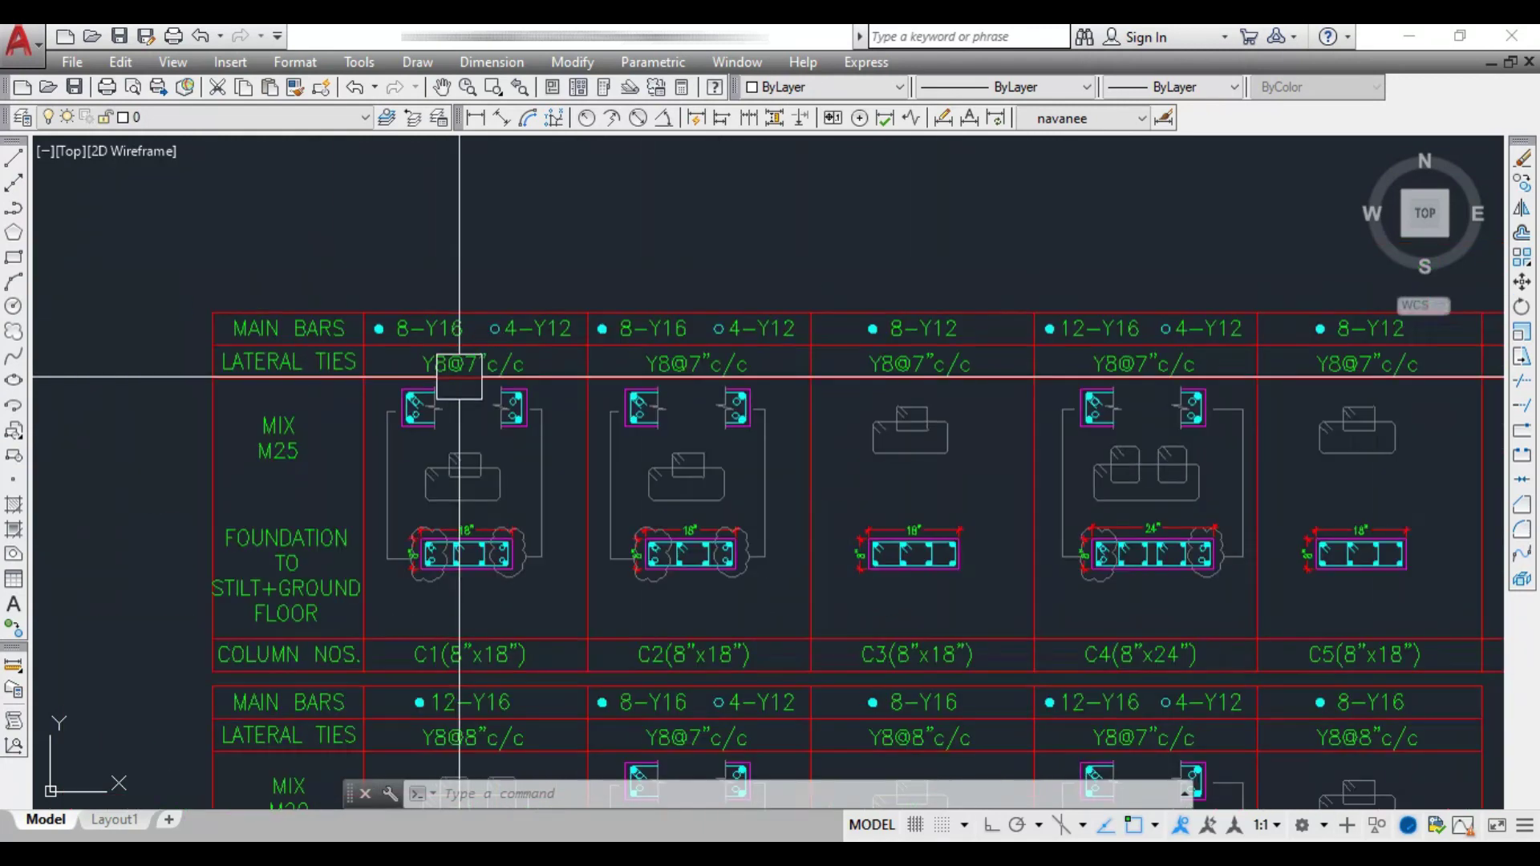
mouse_move(729, 508)
middle_down()
mouse_move(656, 465)
mouse_move(645, 501)
middle_up()
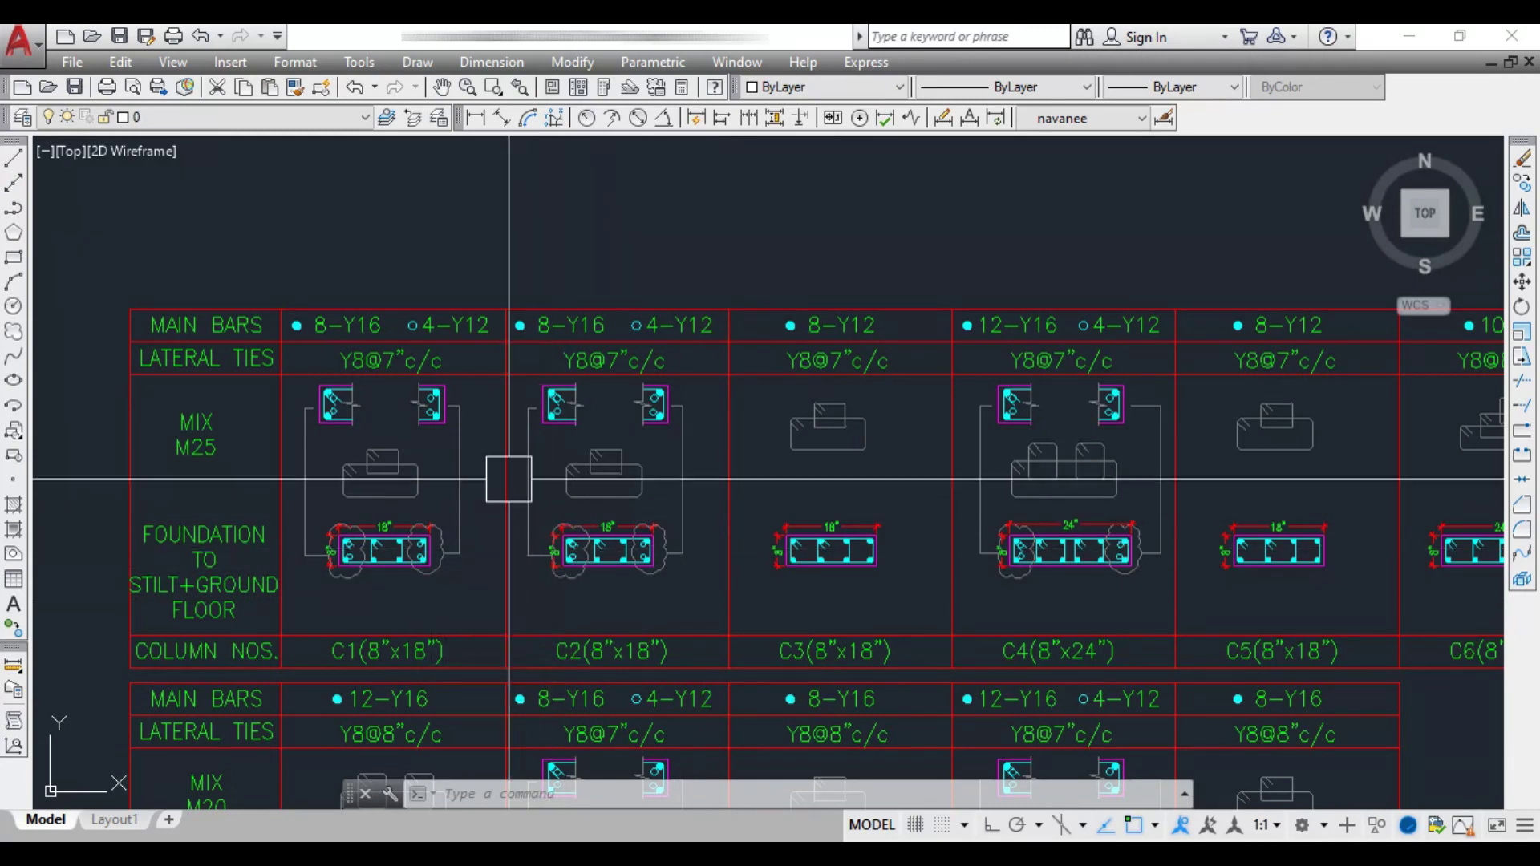
scroll(644, 540, down, 3)
mouse_move(644, 540)
middle_down()
mouse_move(641, 479)
mouse_move(622, 476)
middle_up()
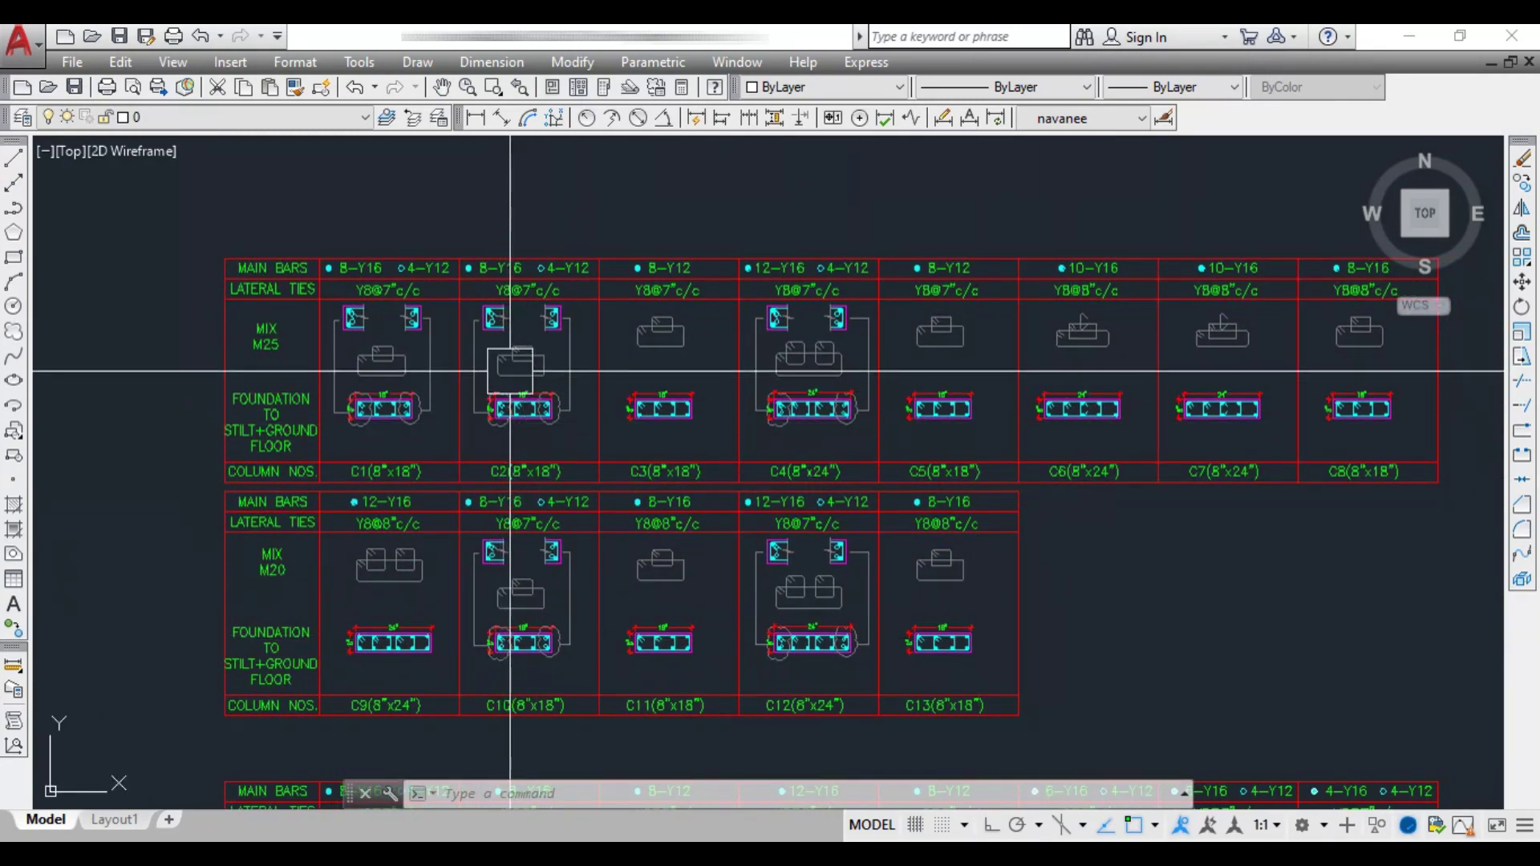
scroll(520, 357, up, 2)
middle_drag(526, 442, 523, 485)
scroll(524, 485, up, 8)
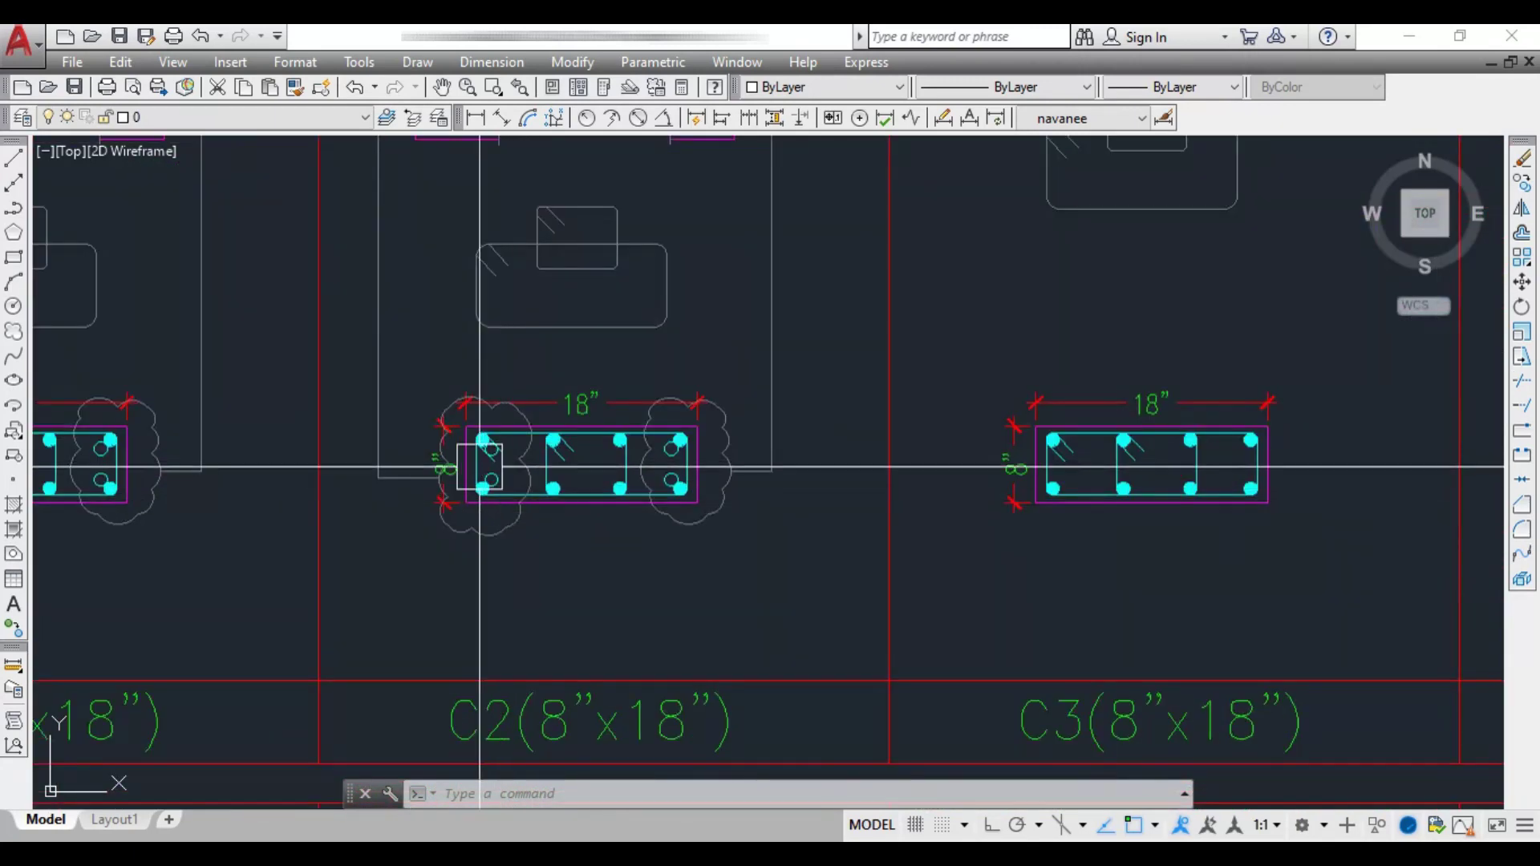
scroll(629, 576, down, 4)
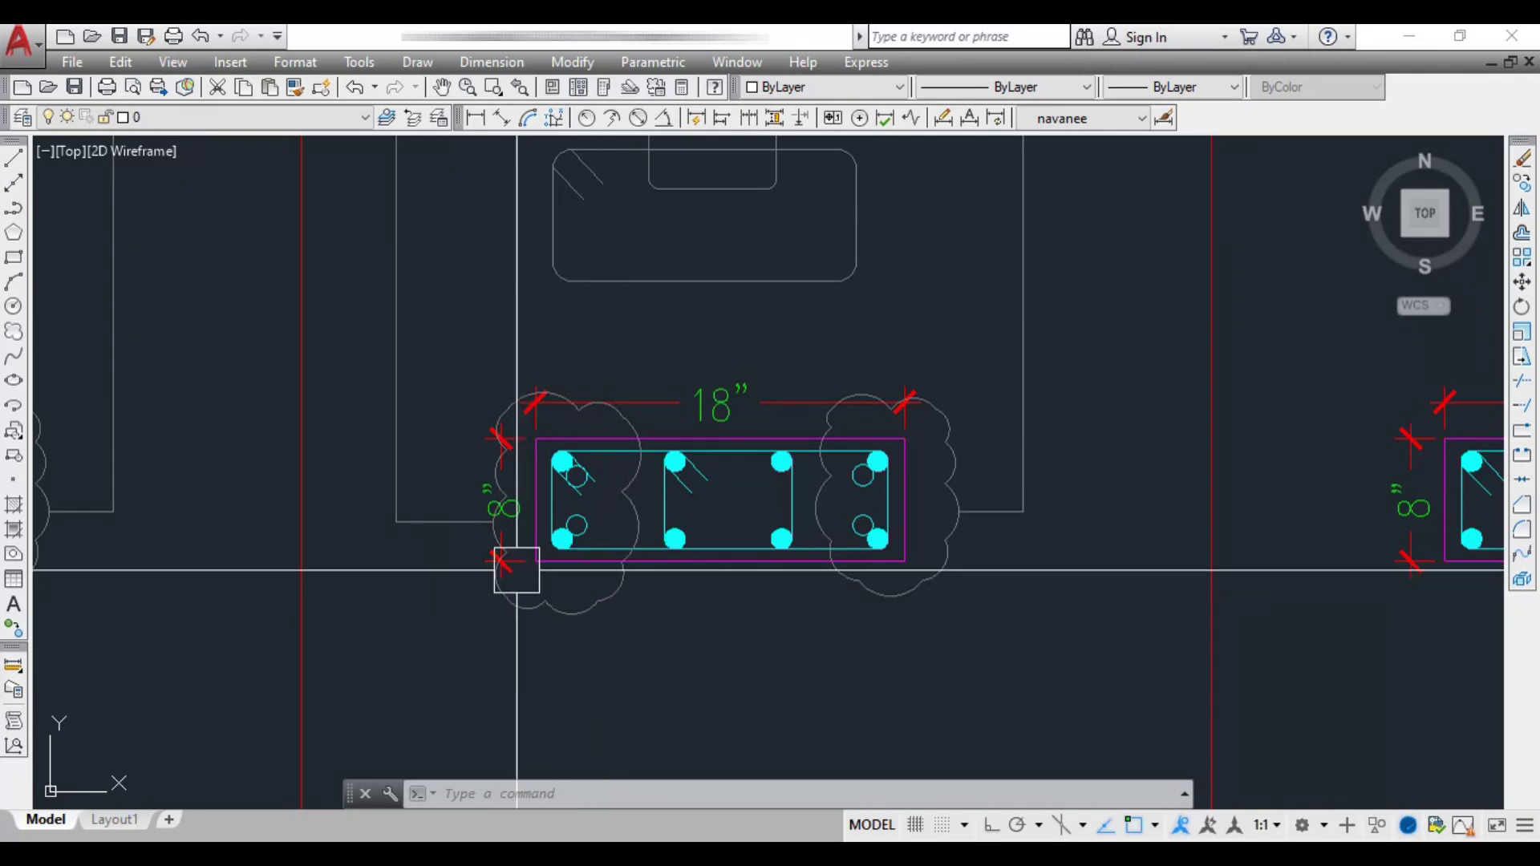
middle_drag(618, 353, 625, 785)
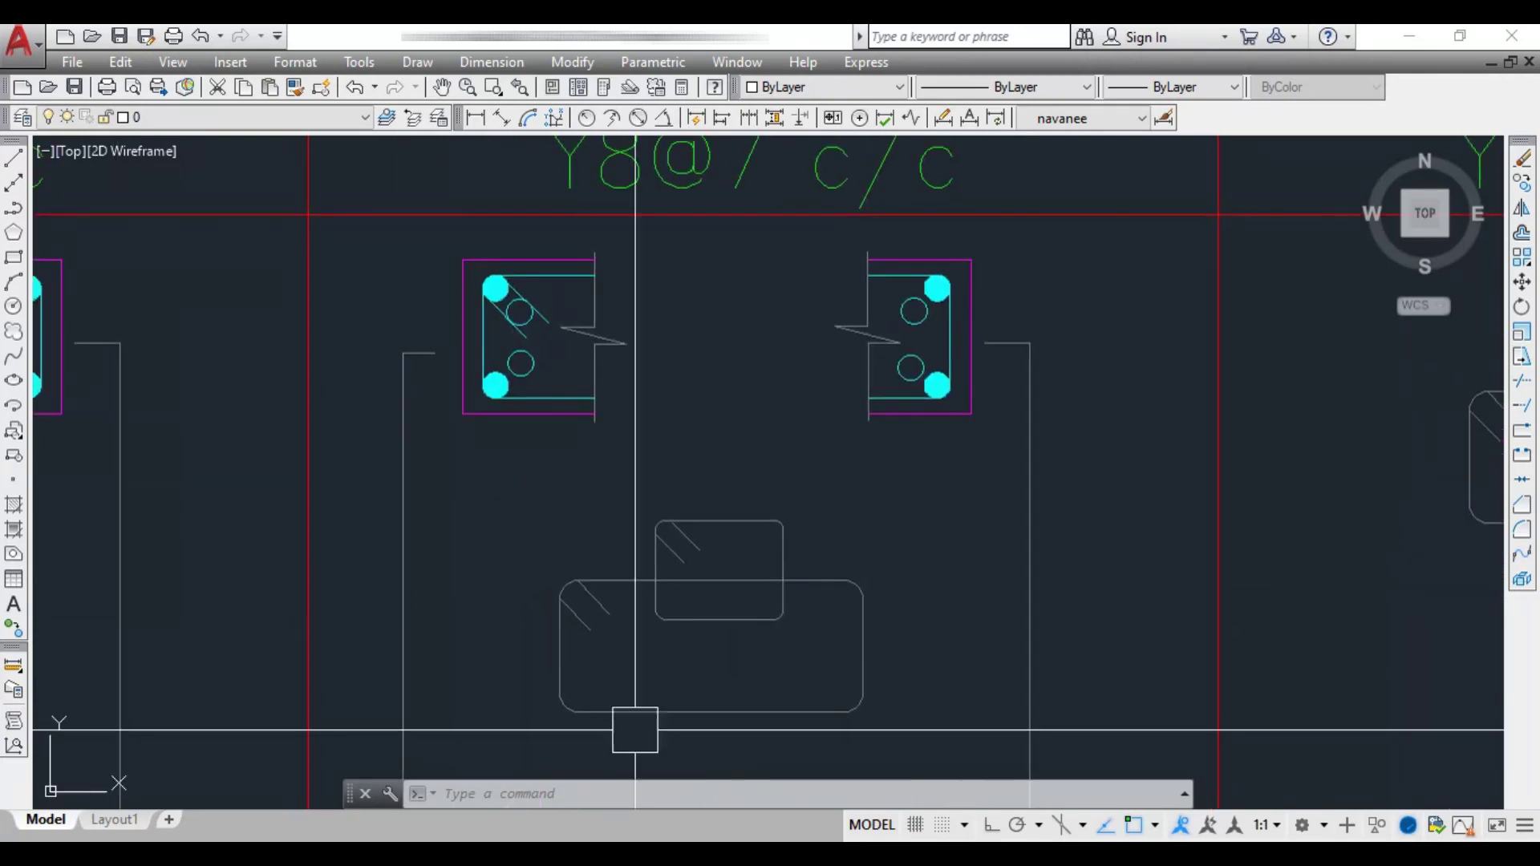
scroll(495, 302, up, 2)
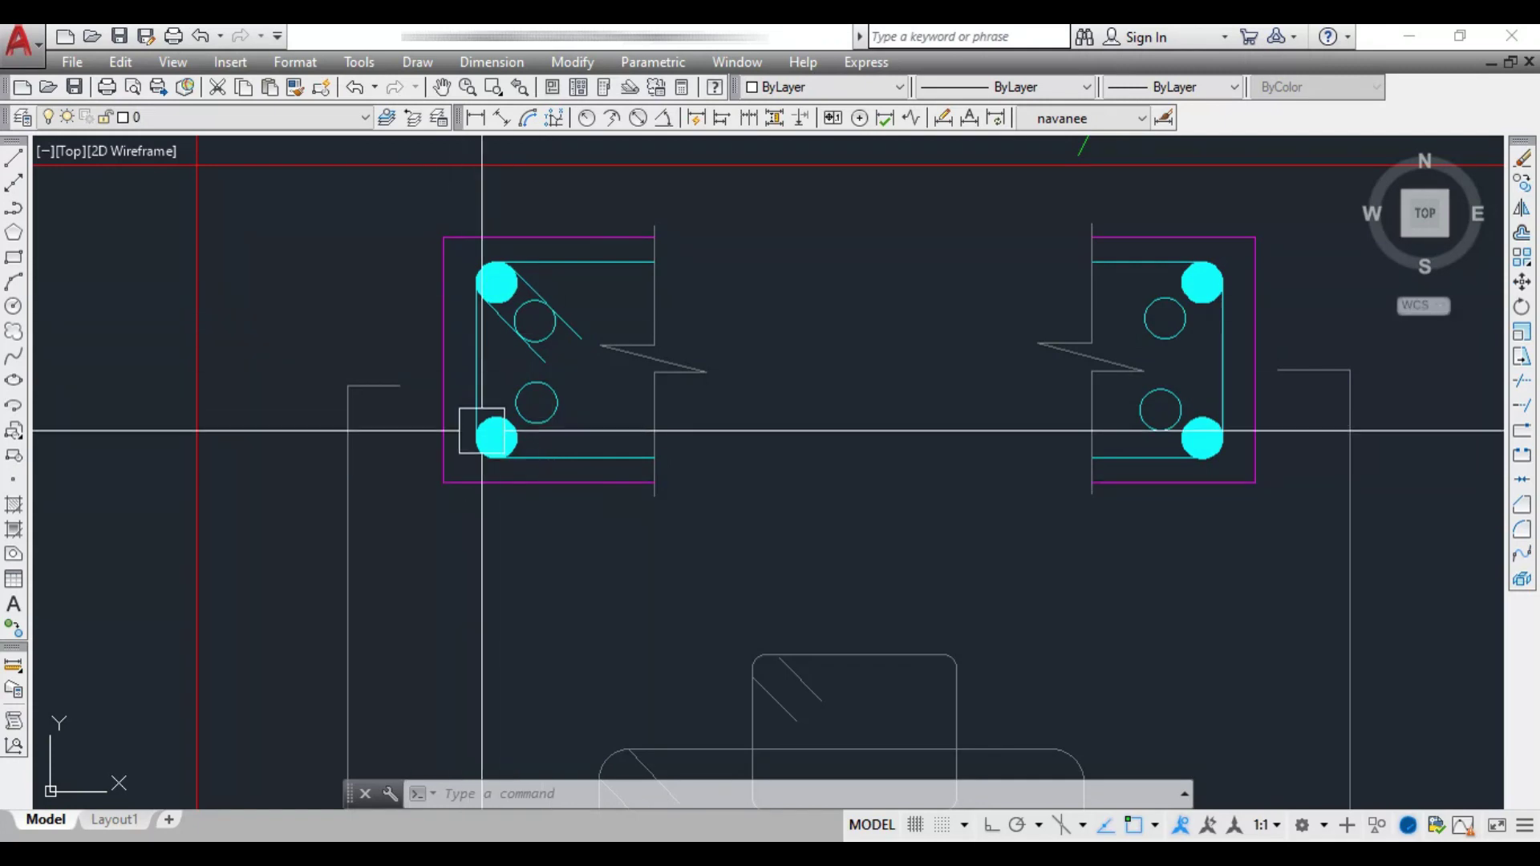
scroll(481, 430, down, 4)
scroll(559, 382, down, 2)
middle_drag(887, 671, 671, 570)
scroll(603, 559, up, 4)
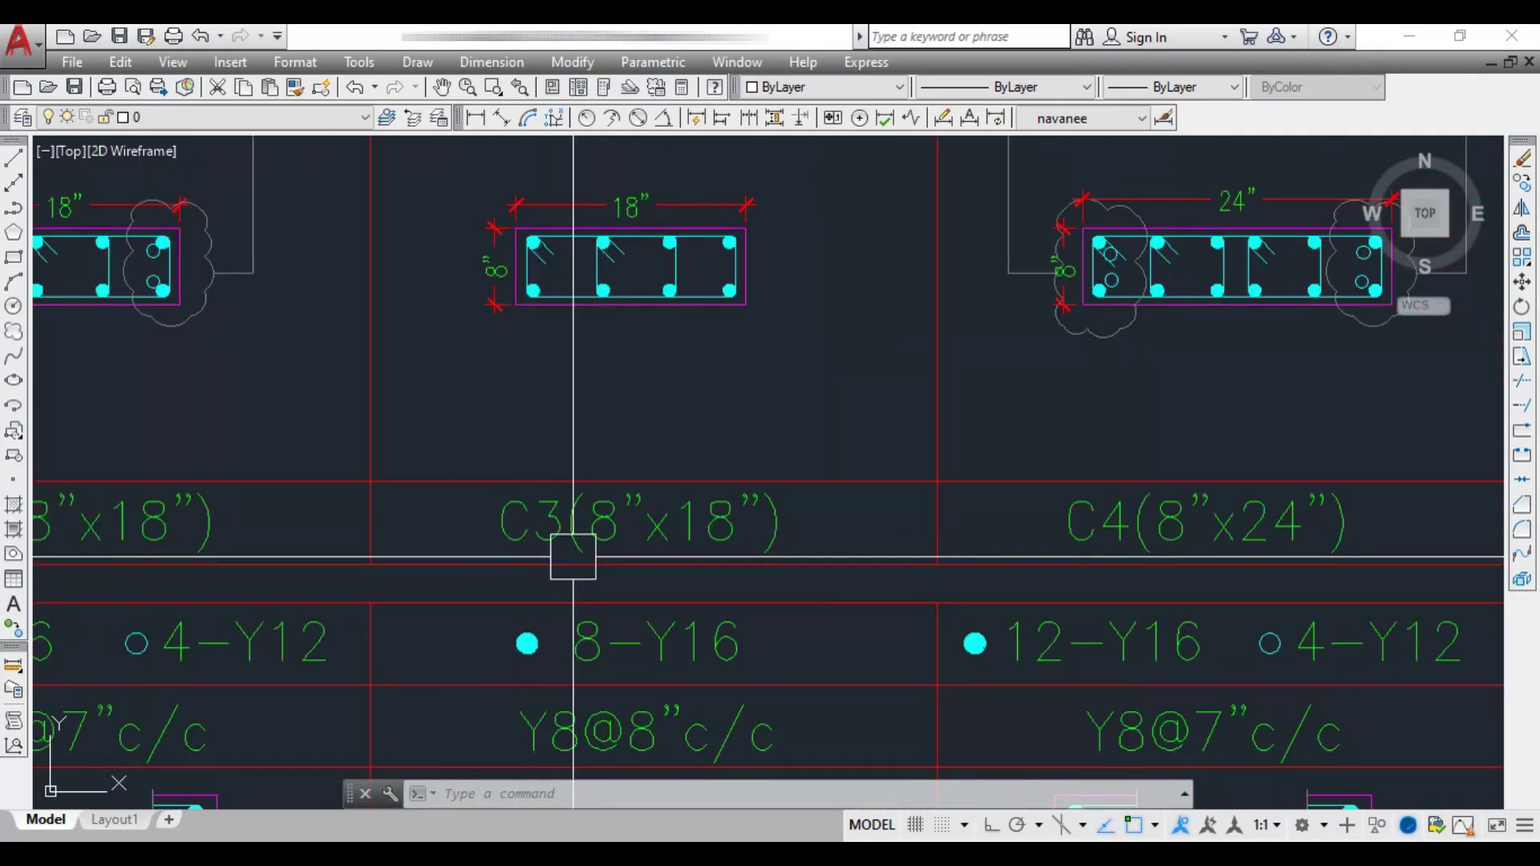
scroll(808, 564, down, 4)
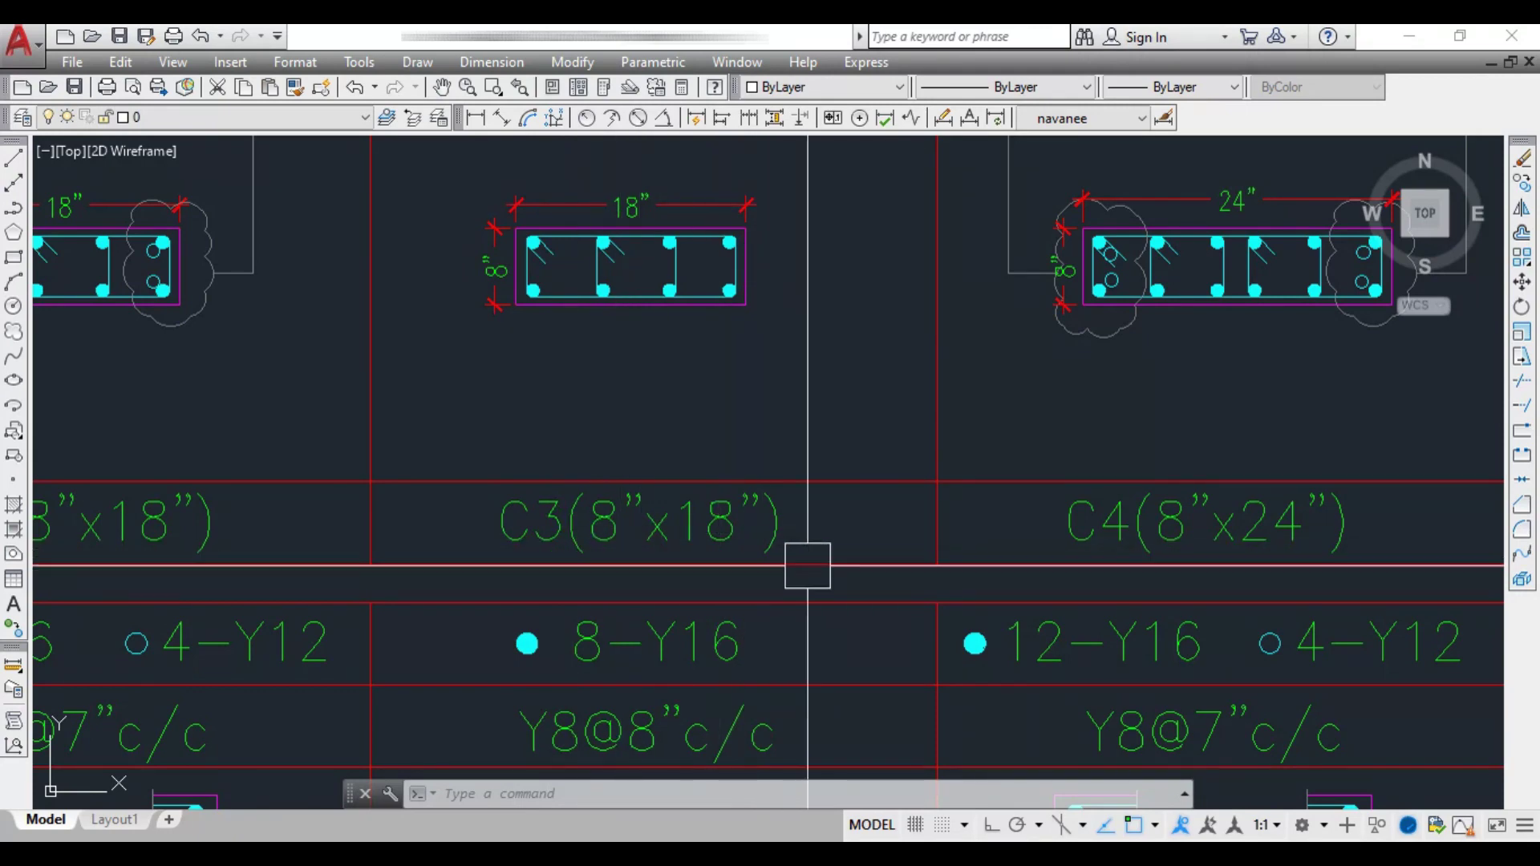
middle_drag(820, 414, 817, 476)
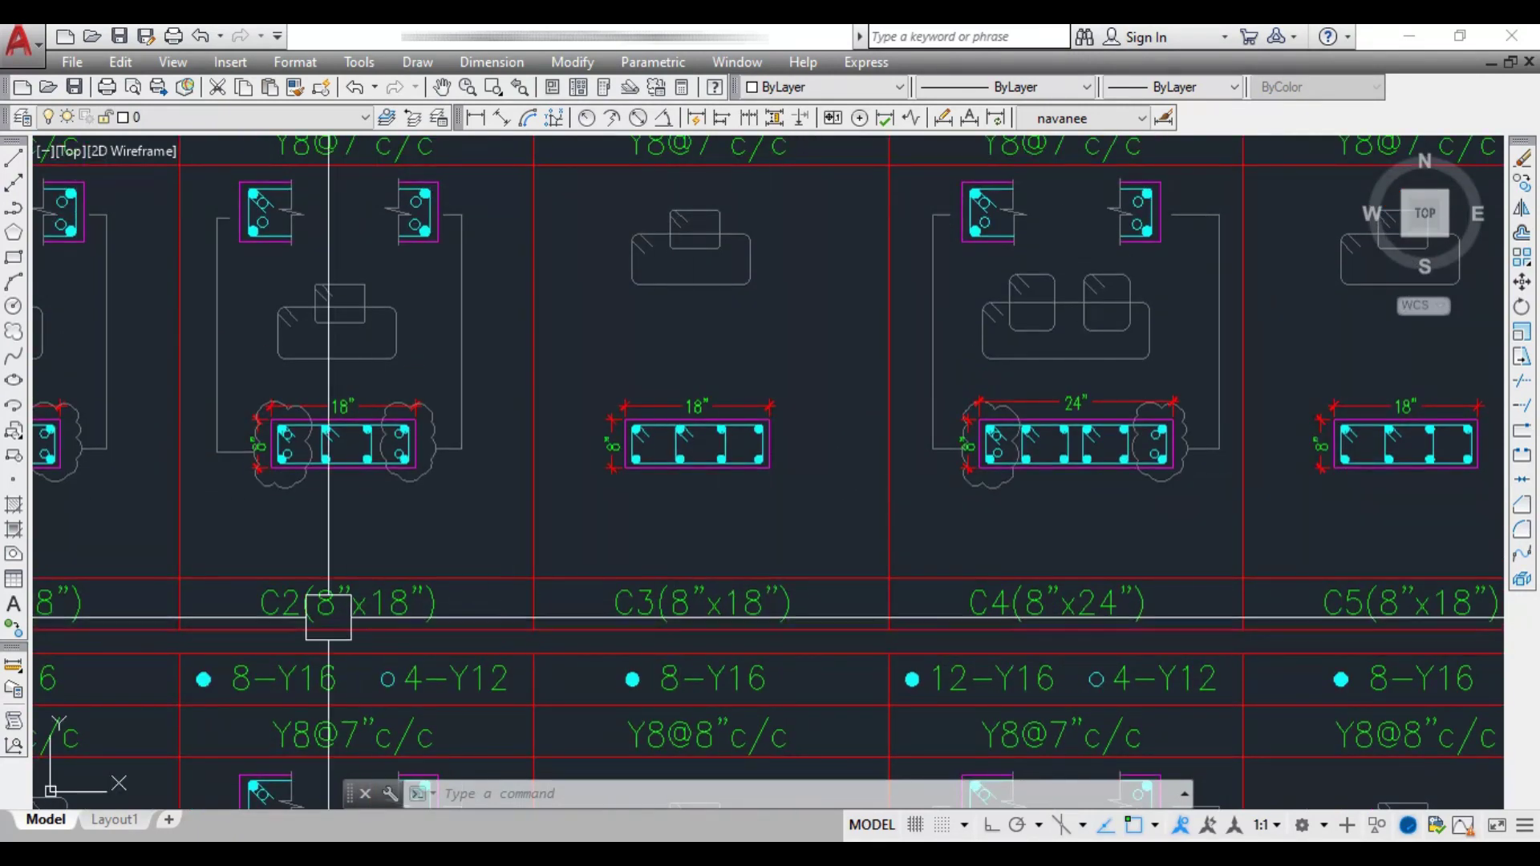
scroll(296, 617, down, 1)
mouse_move(604, 577)
middle_down()
mouse_move(853, 588)
mouse_move(833, 428)
mouse_move(740, 461)
middle_up()
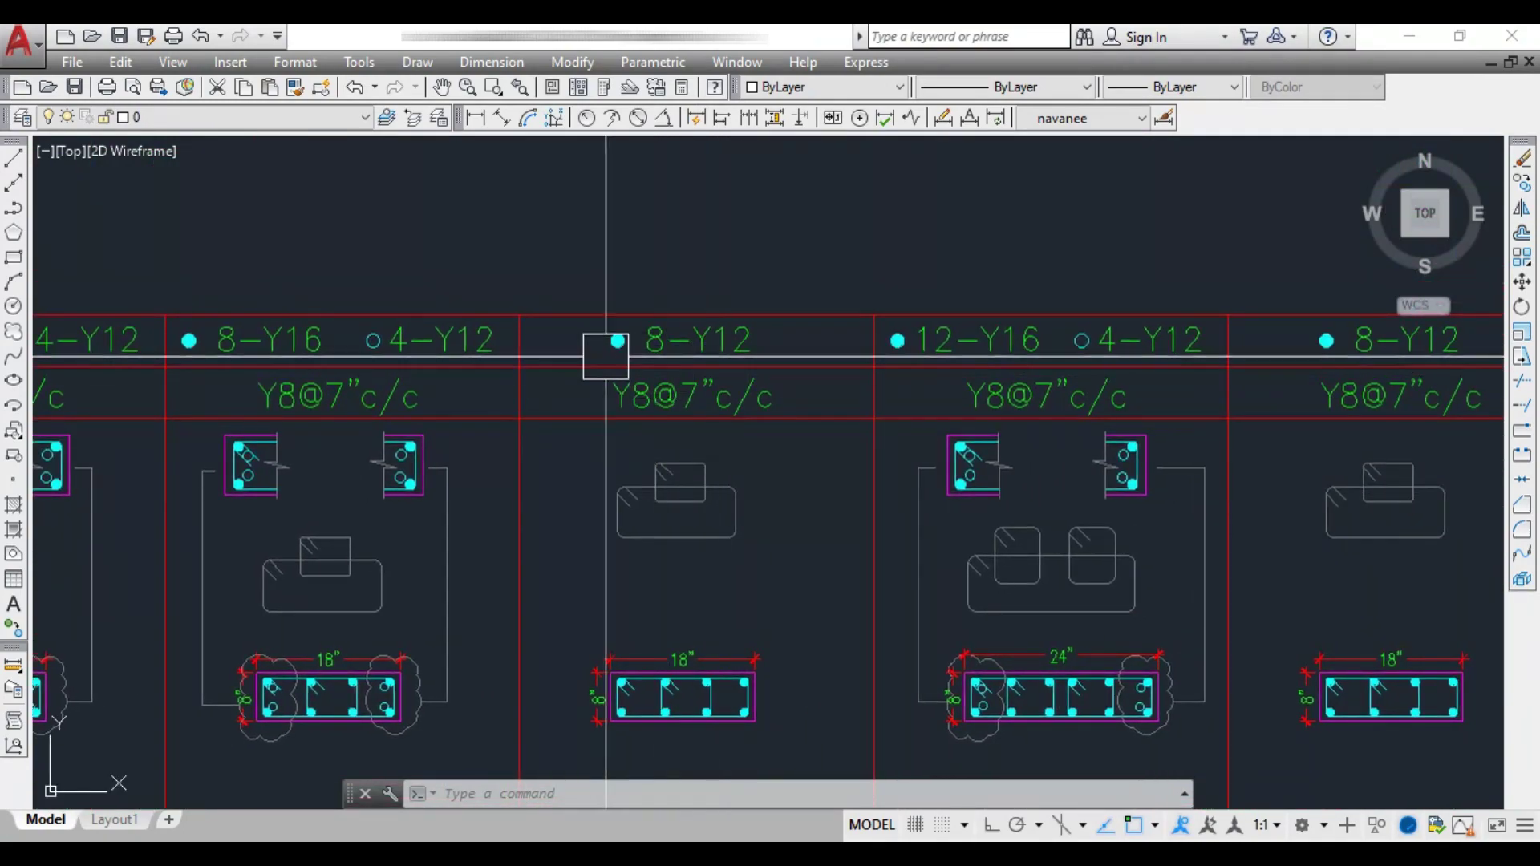
scroll(614, 343, up, 2)
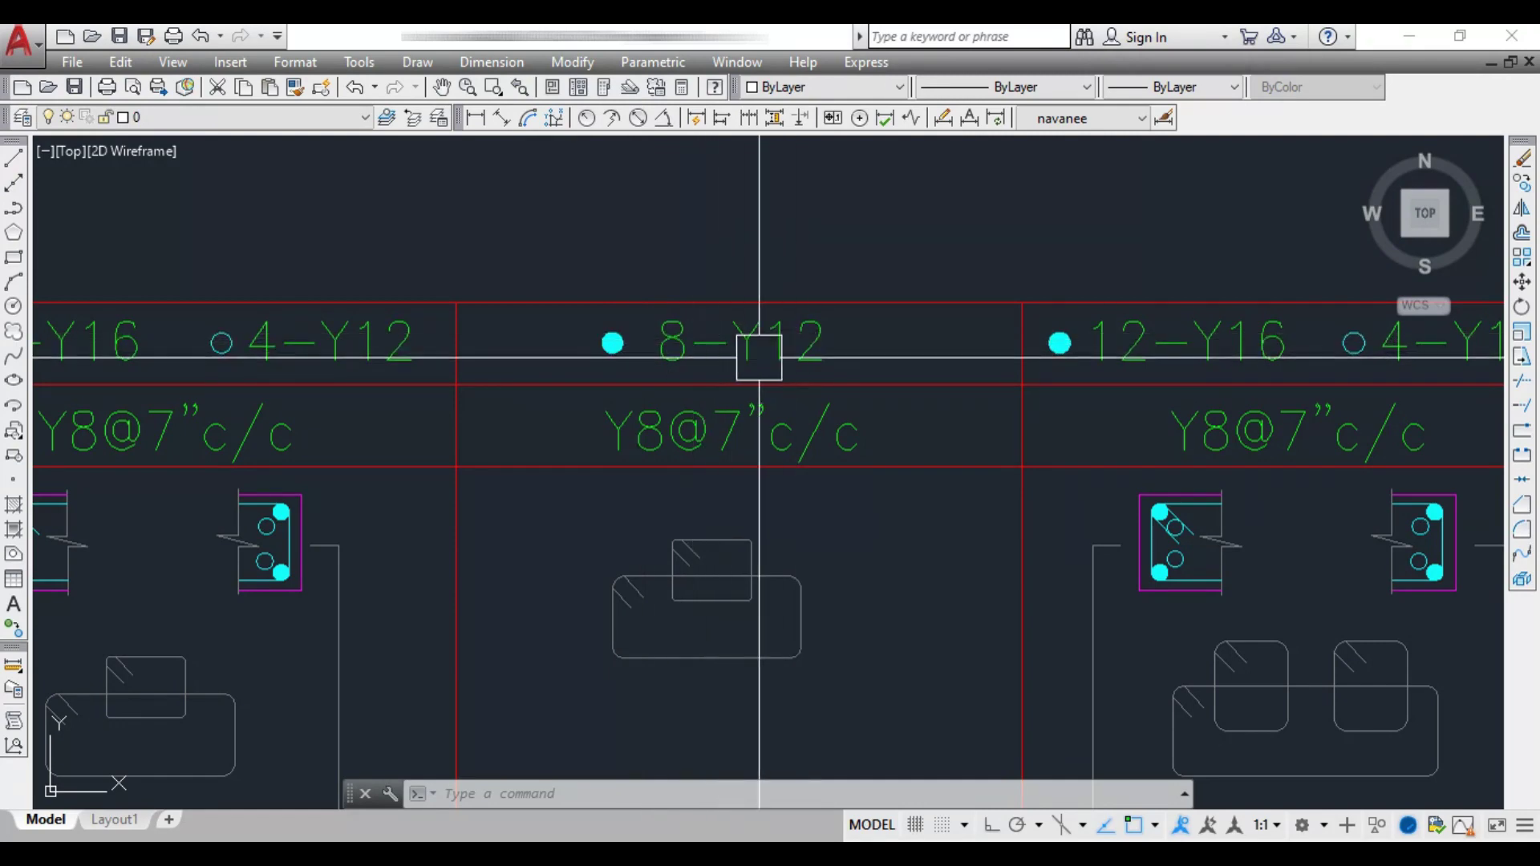
scroll(637, 342, down, 2)
scroll(756, 725, up, 4)
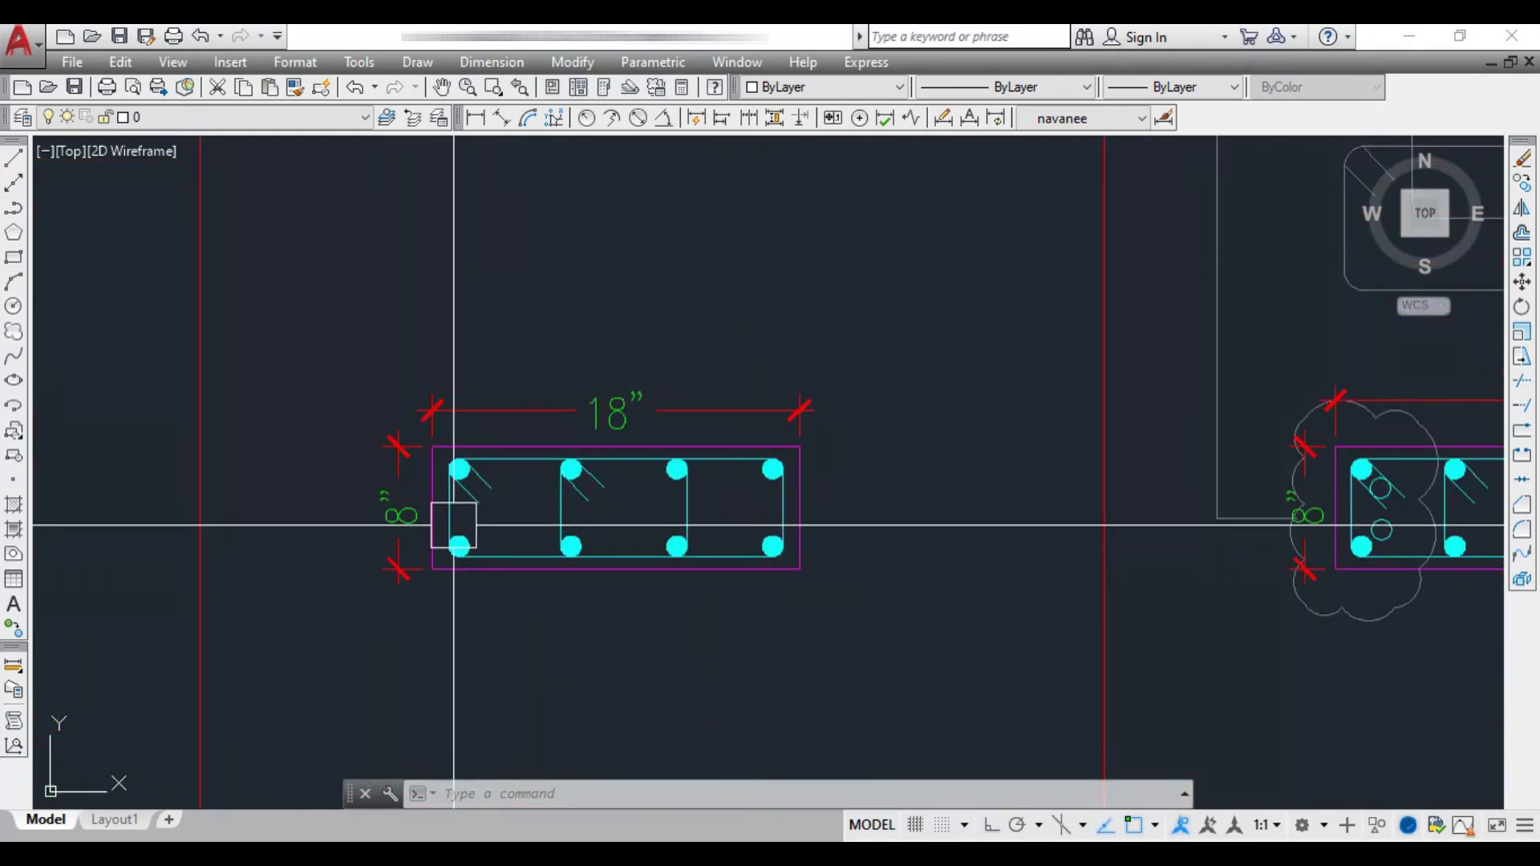
scroll(865, 529, down, 2)
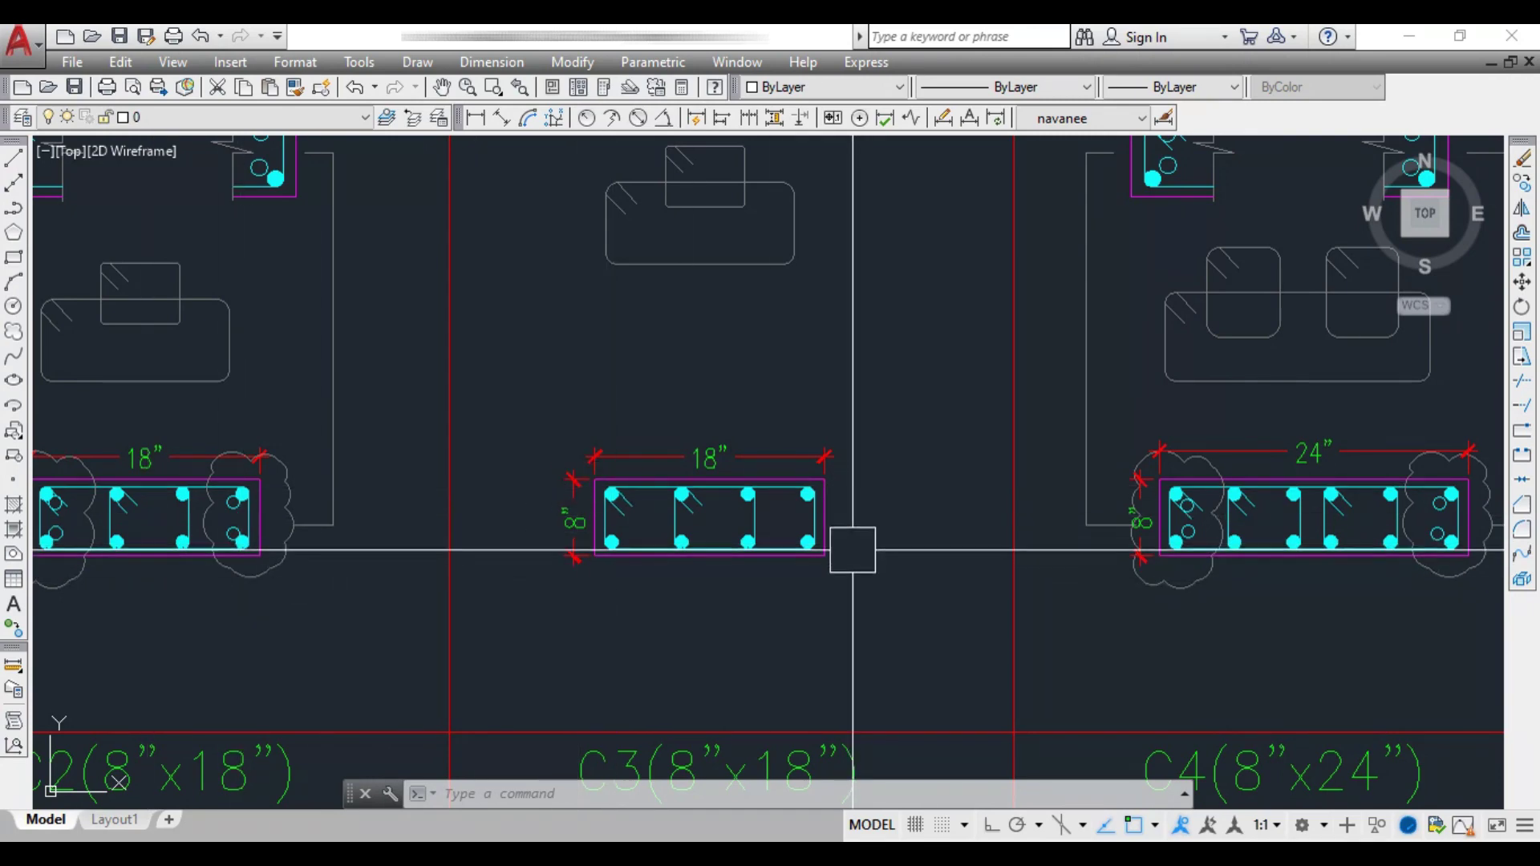
middle_drag(799, 303, 794, 479)
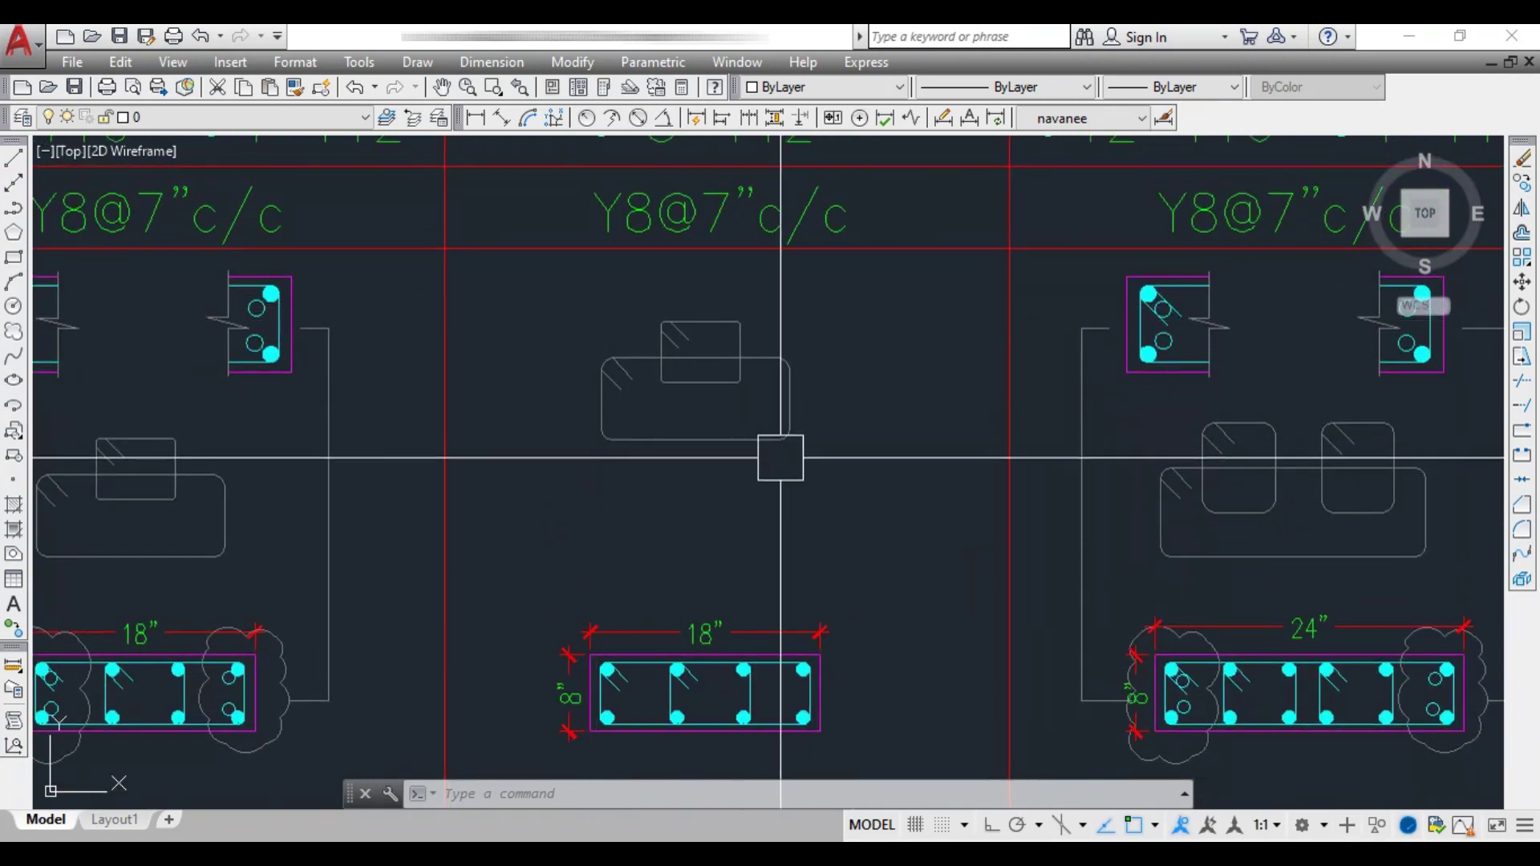
scroll(663, 467, down, 2)
middle_drag(637, 481, 625, 396)
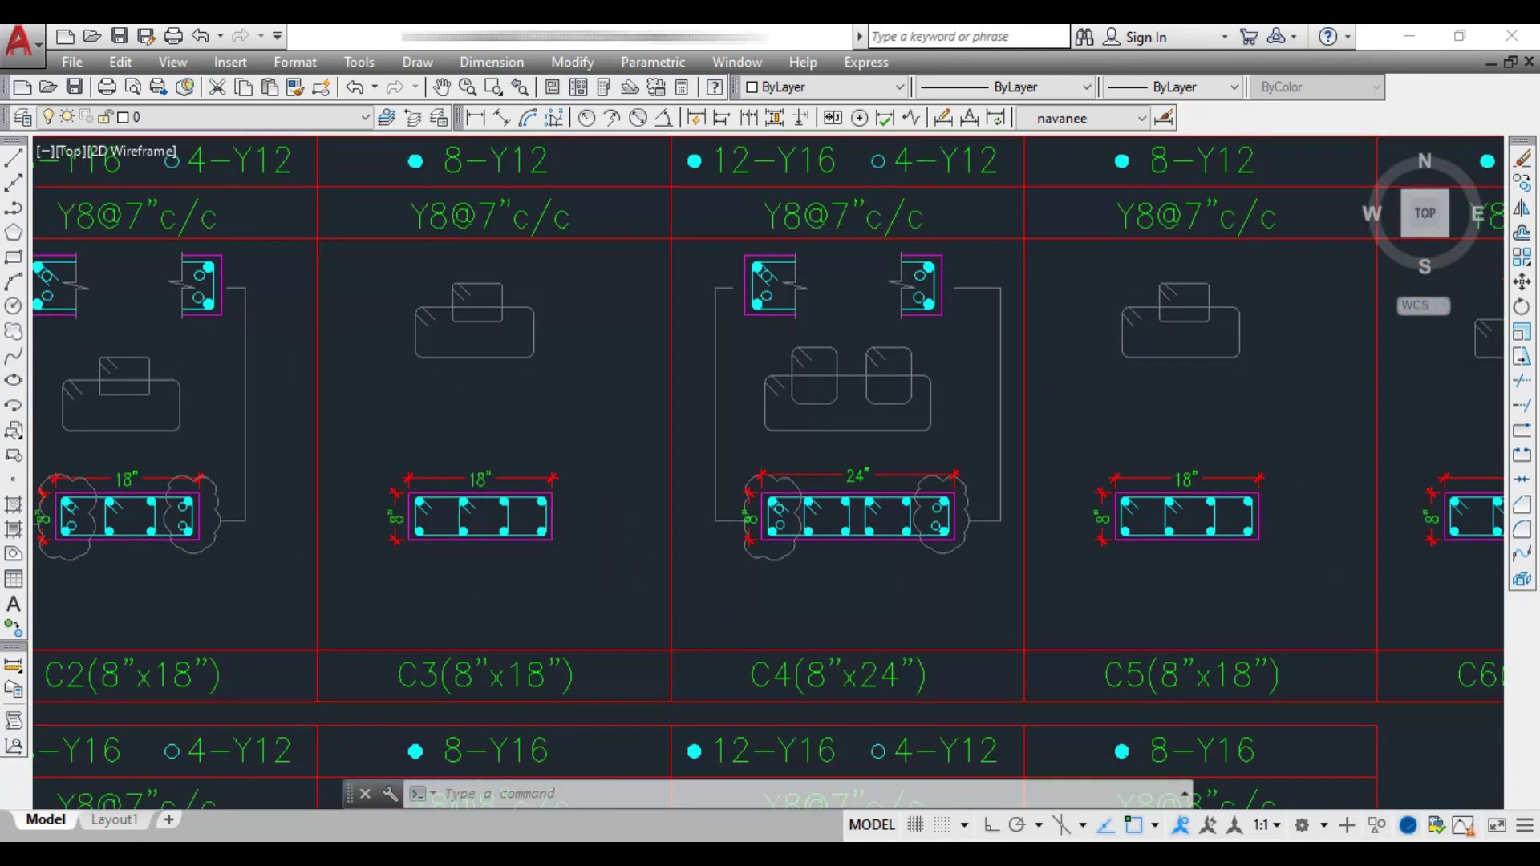
mouse_move(492, 436)
middle_down()
mouse_move(426, 461)
mouse_move(572, 527)
middle_up()
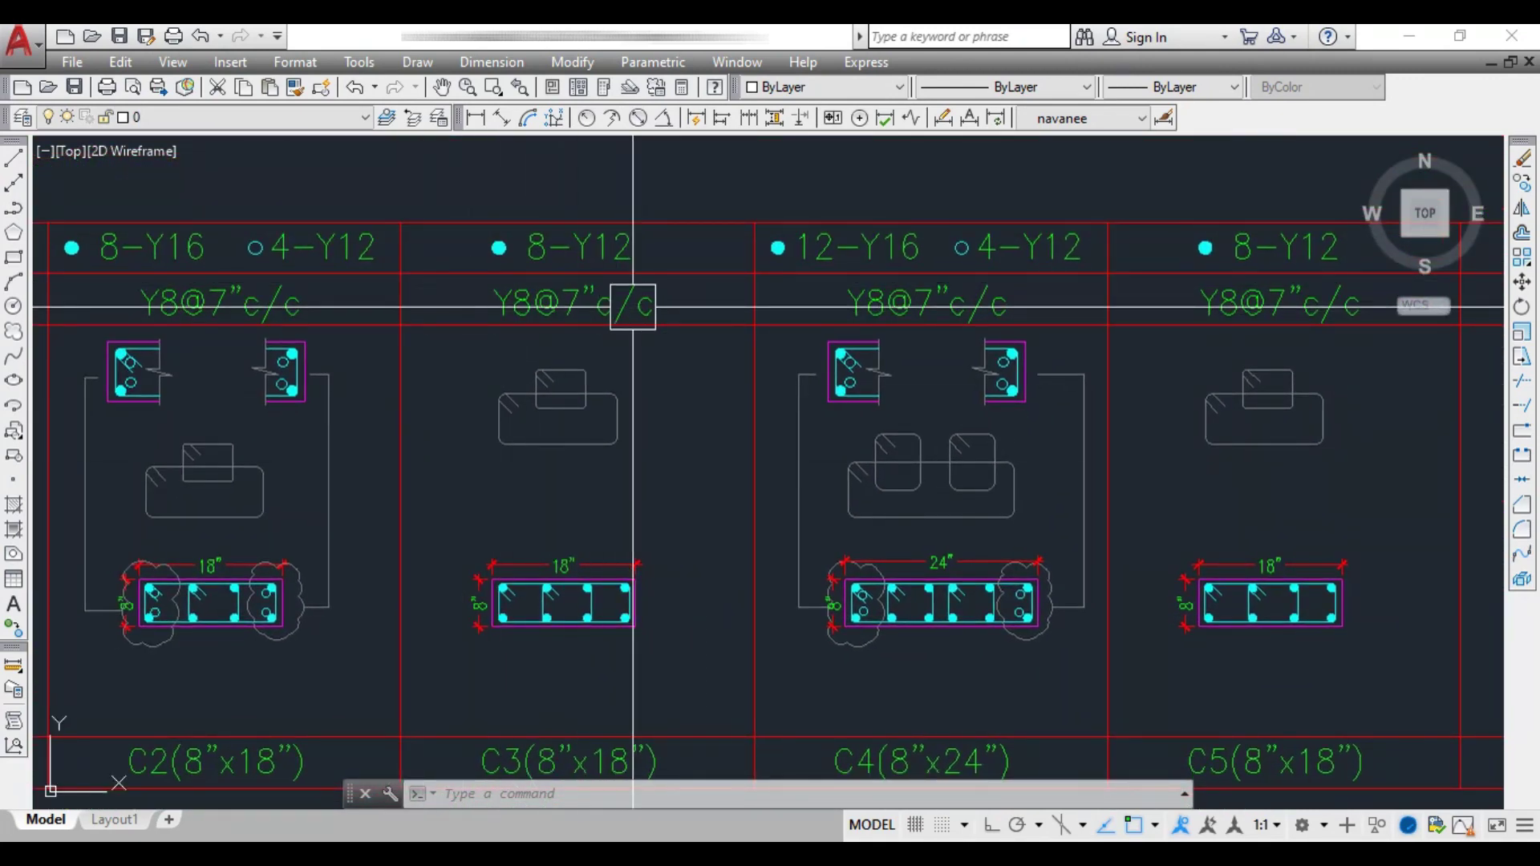
middle_drag(553, 316, 573, 316)
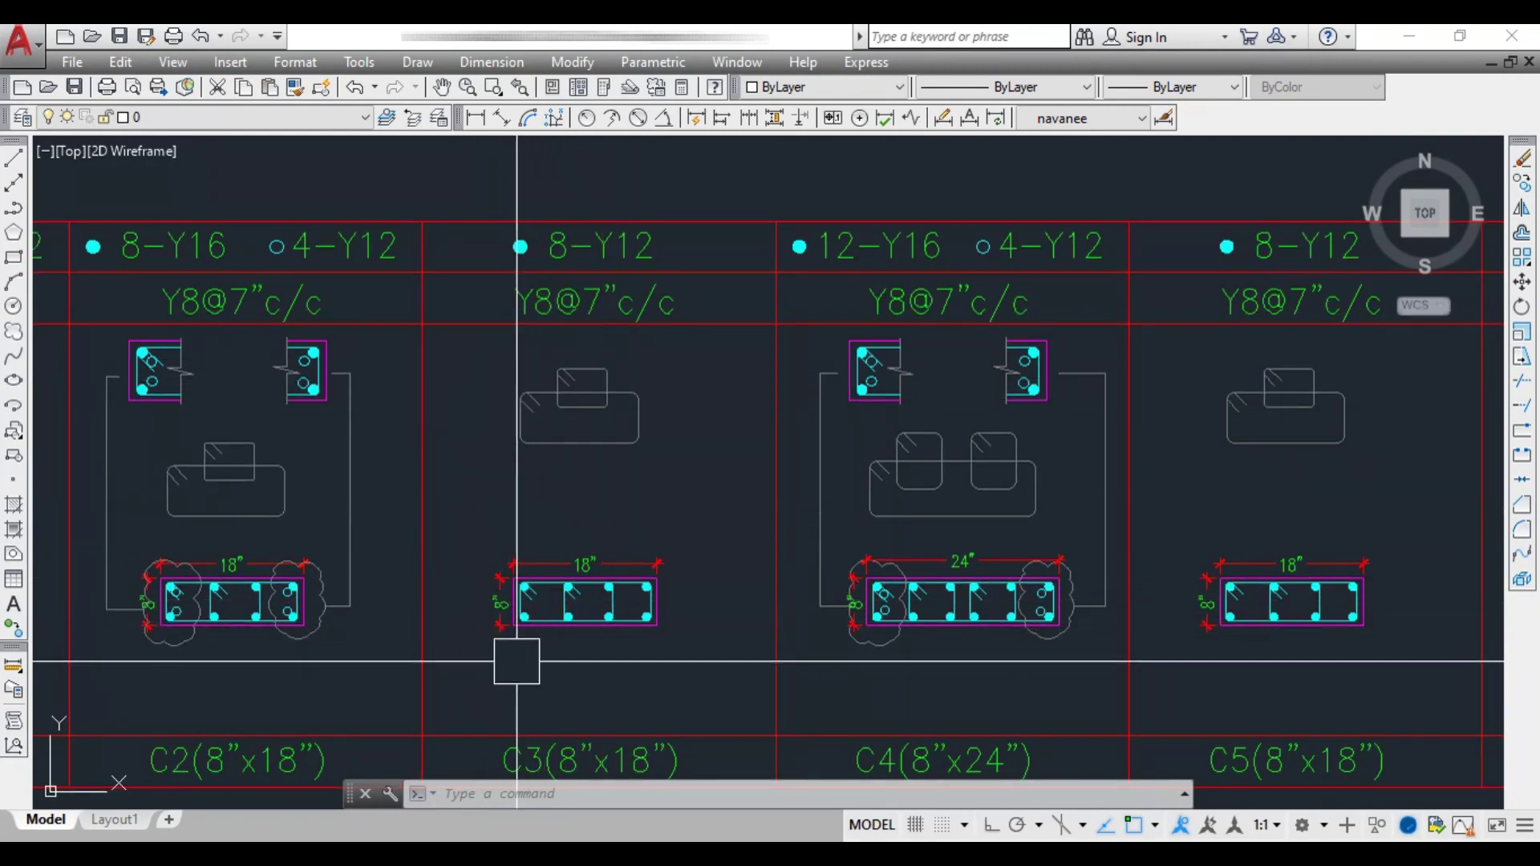
scroll(512, 648, up, 4)
scroll(670, 385, down, 5)
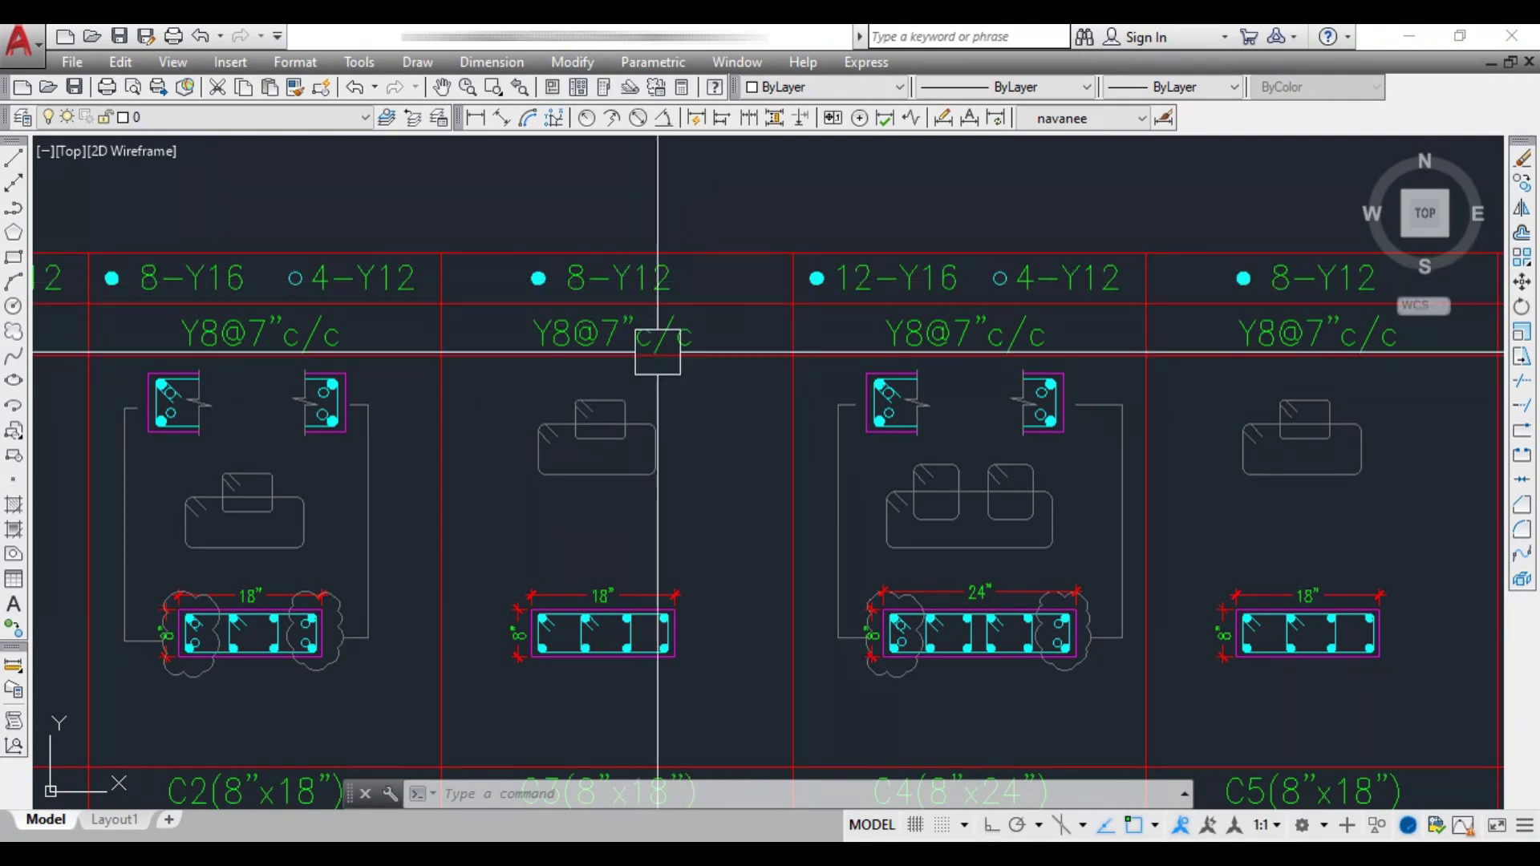
scroll(614, 337, up, 2)
scroll(400, 358, down, 2)
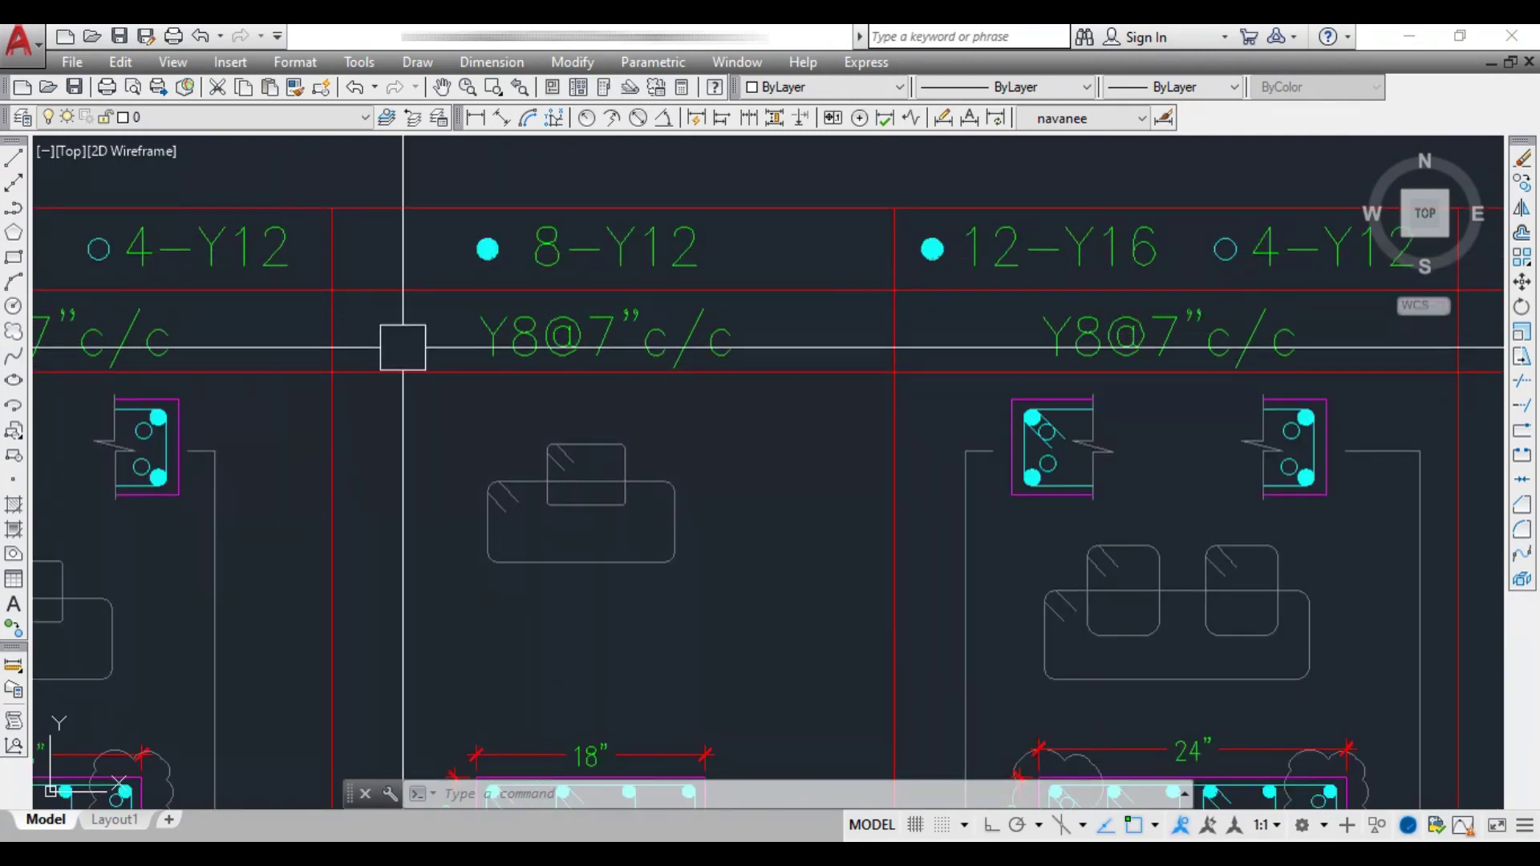
mouse_move(703, 405)
middle_down()
mouse_move(733, 419)
mouse_move(629, 417)
middle_up()
middle_drag(633, 683, 492, 662)
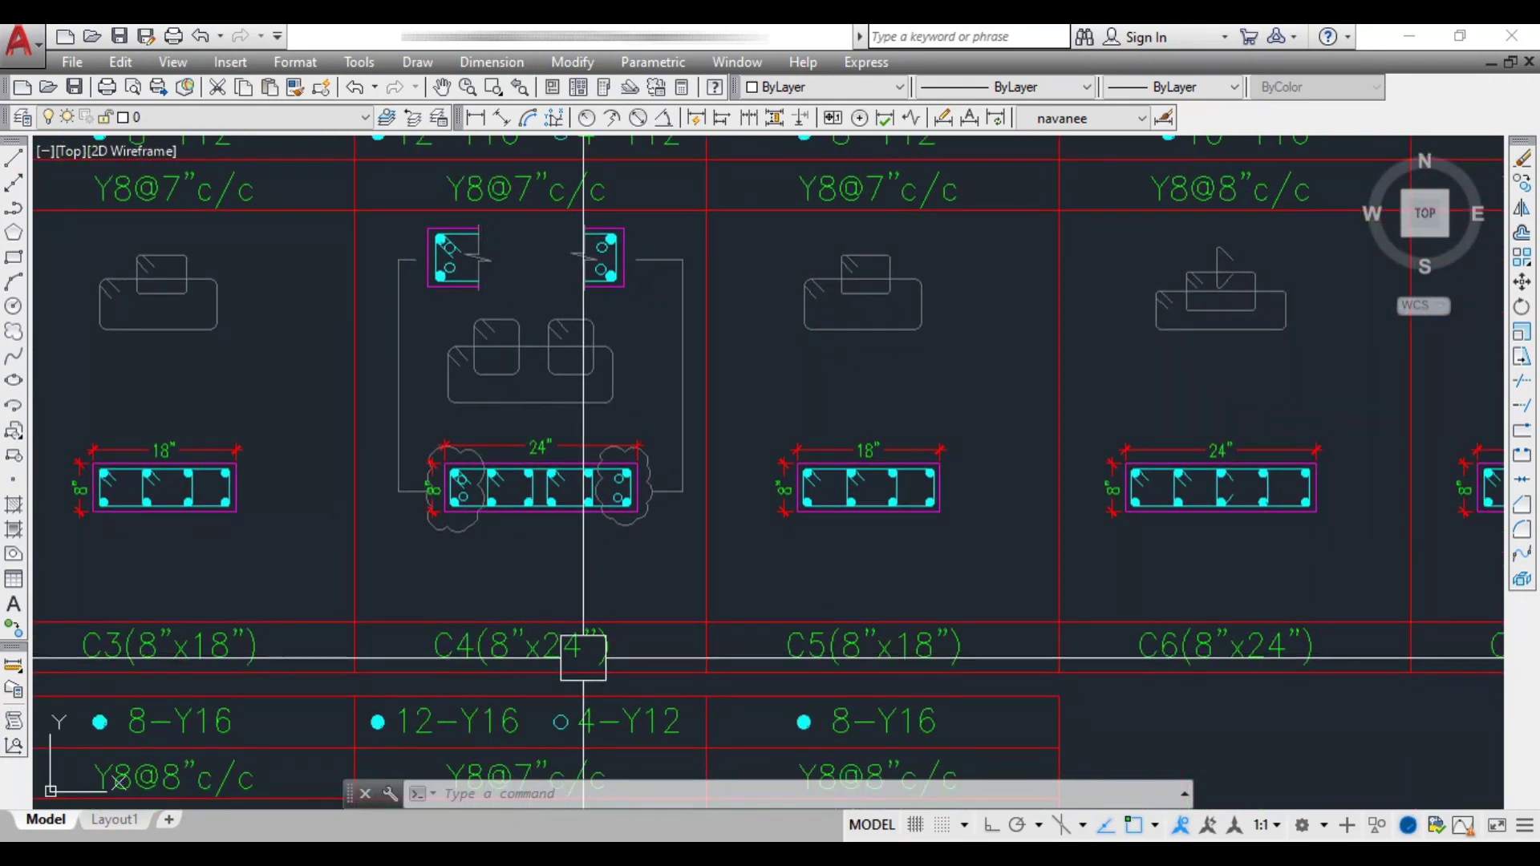
middle_drag(602, 454, 594, 539)
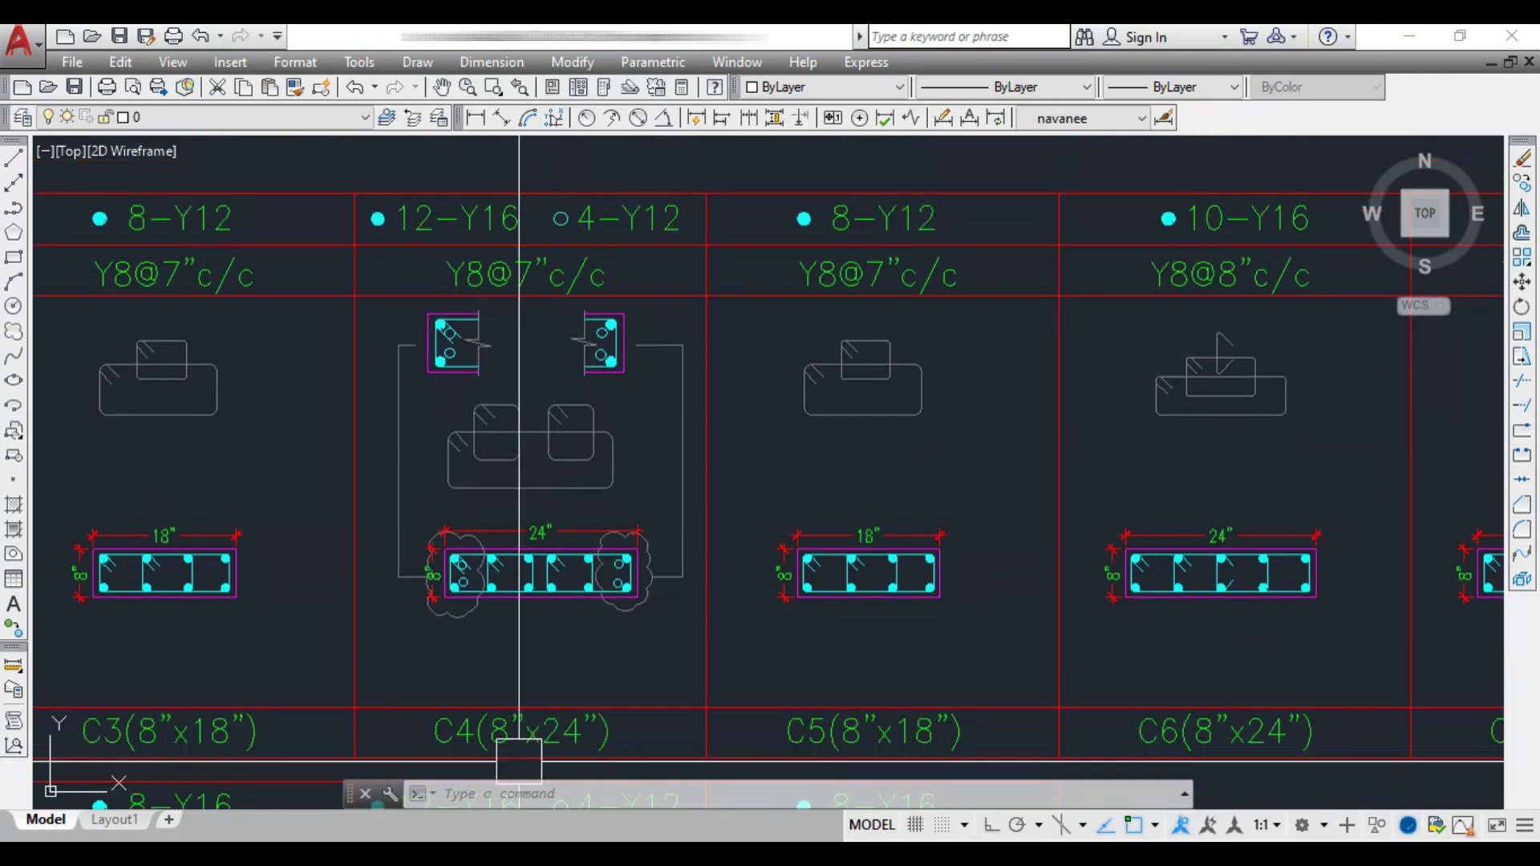
middle_drag(545, 760, 794, 672)
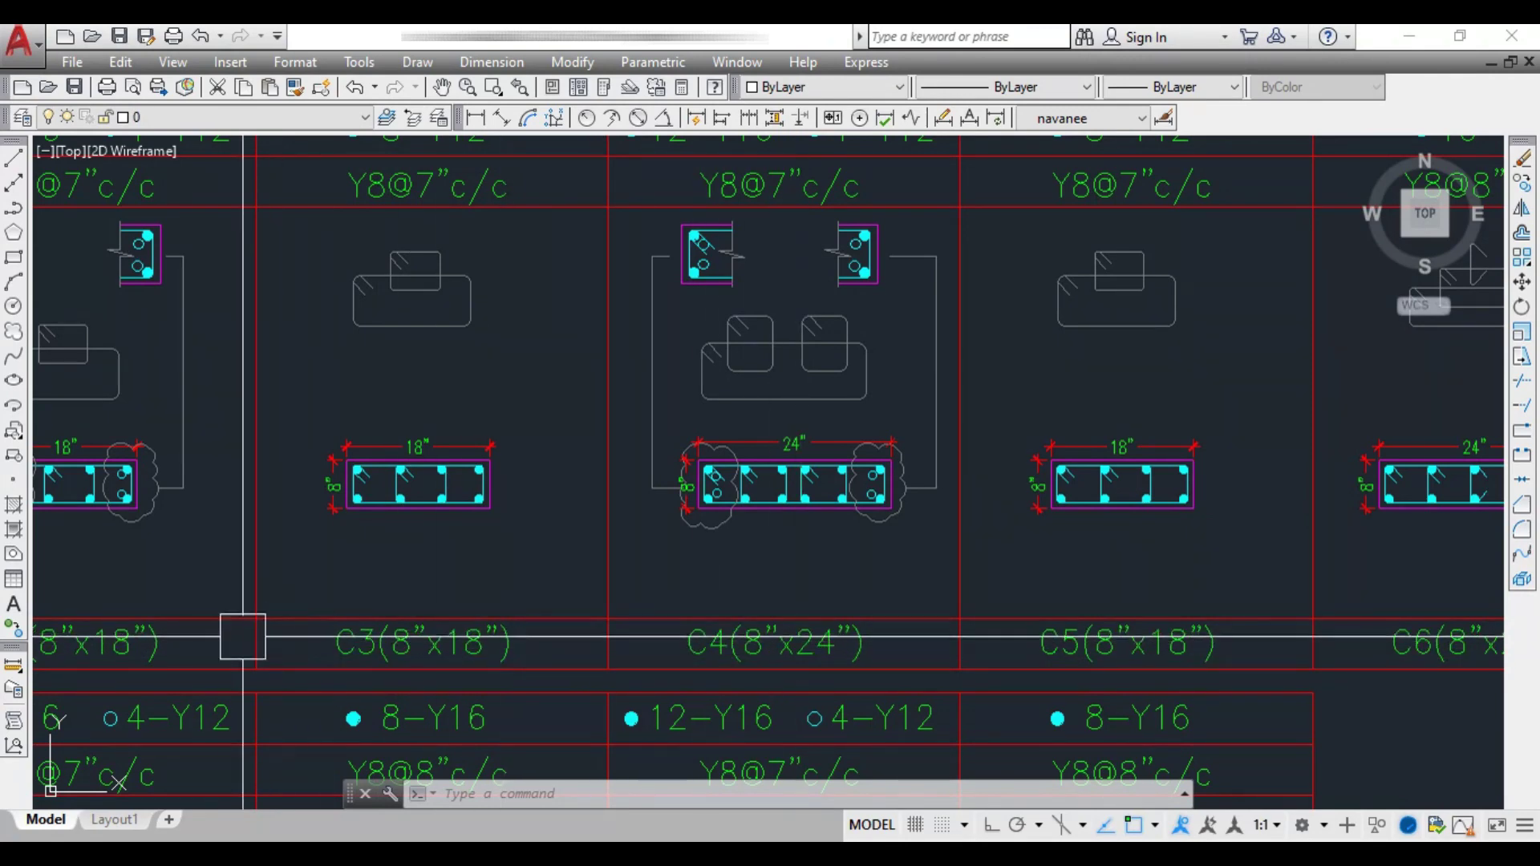
middle_drag(879, 607, 622, 607)
middle_drag(547, 564, 564, 598)
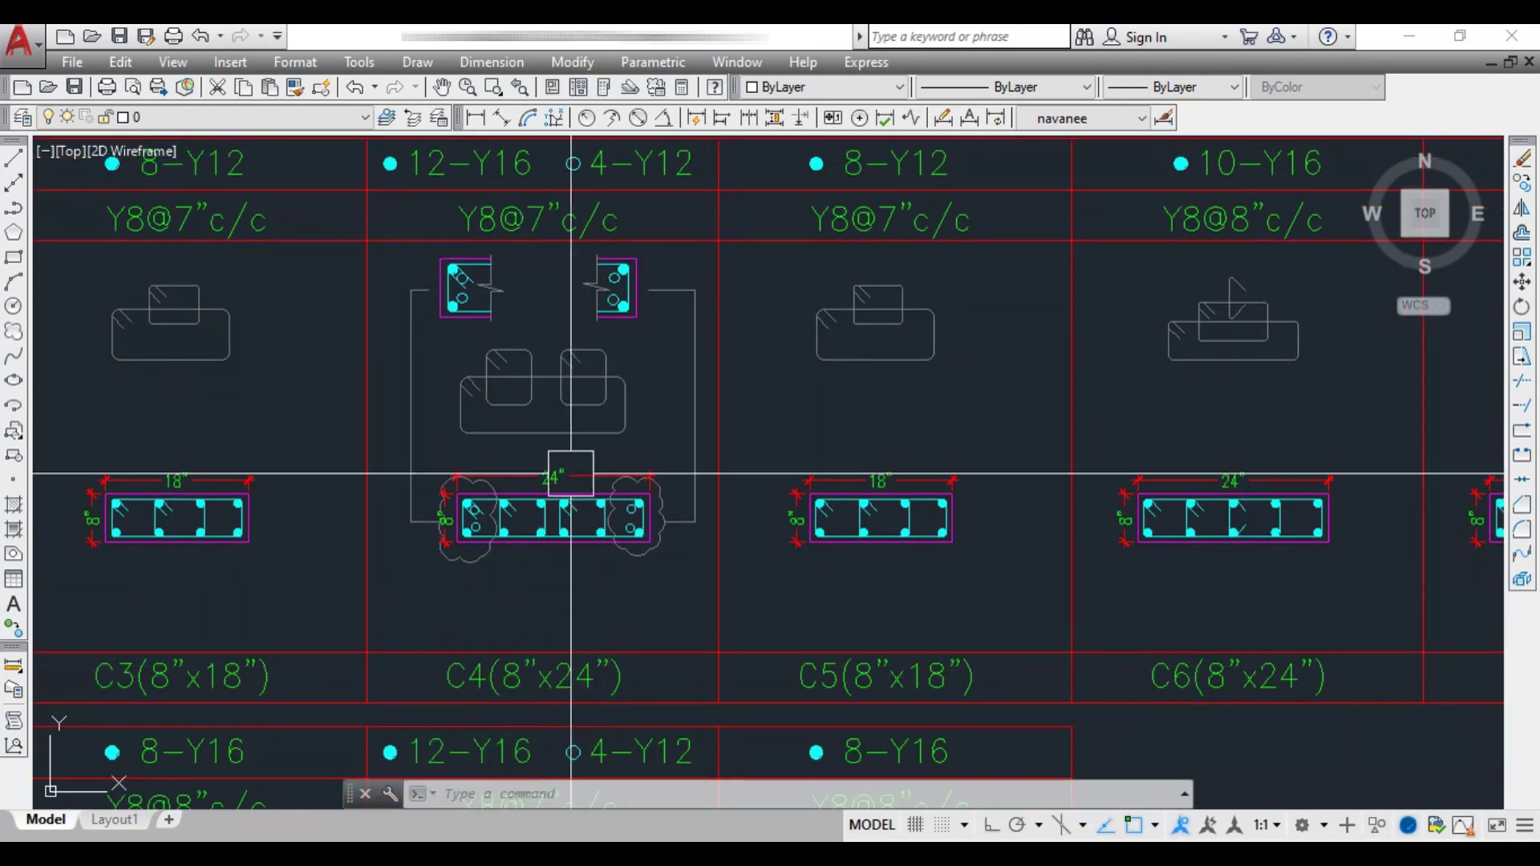
scroll(557, 392, up, 2)
scroll(515, 570, up, 2)
middle_drag(516, 570, 516, 773)
scroll(553, 694, down, 4)
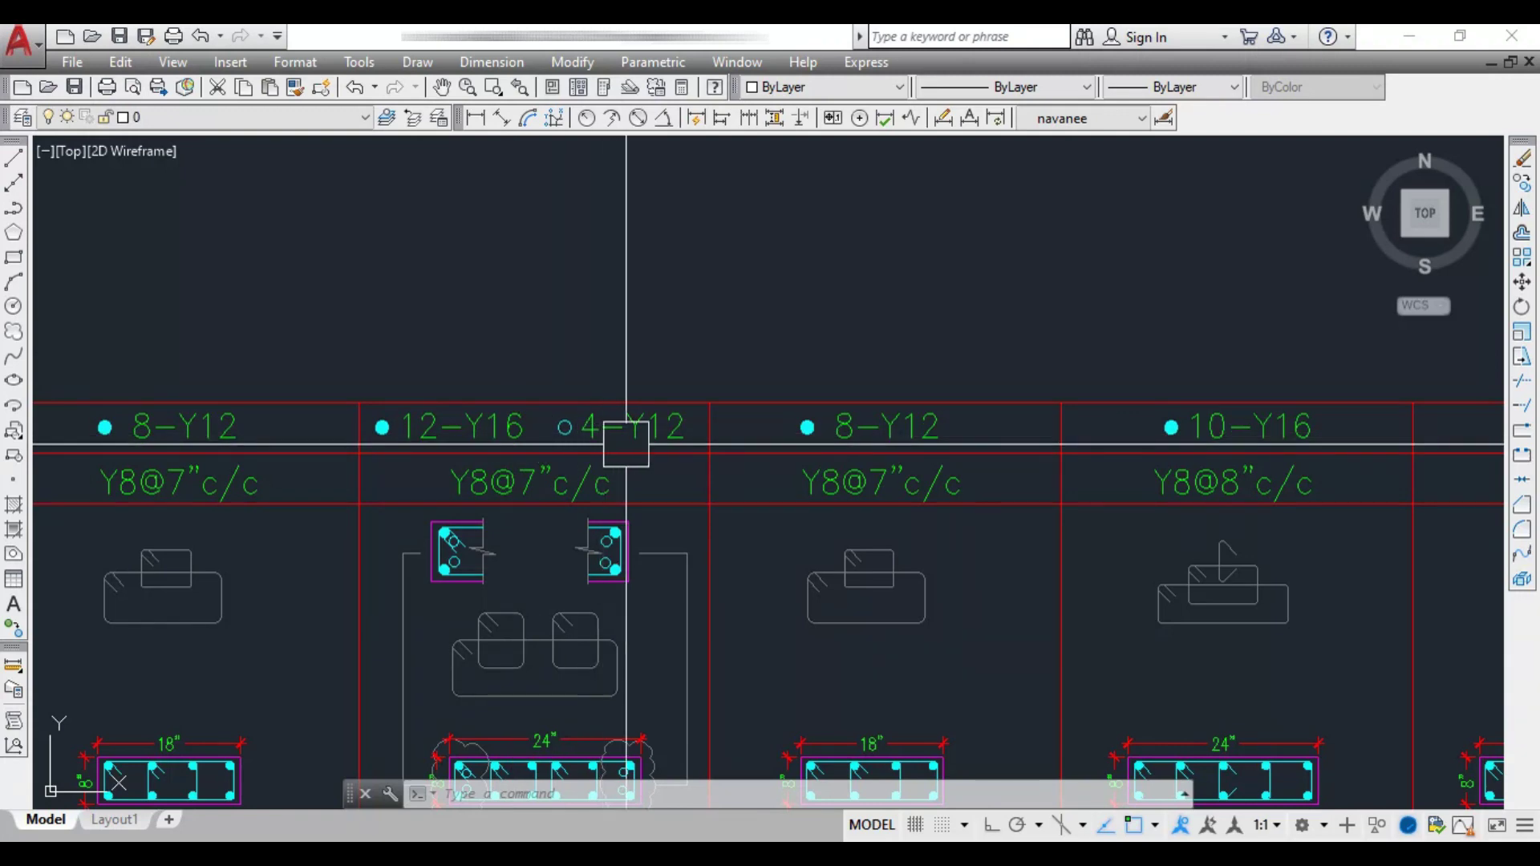
scroll(674, 443, down, 4)
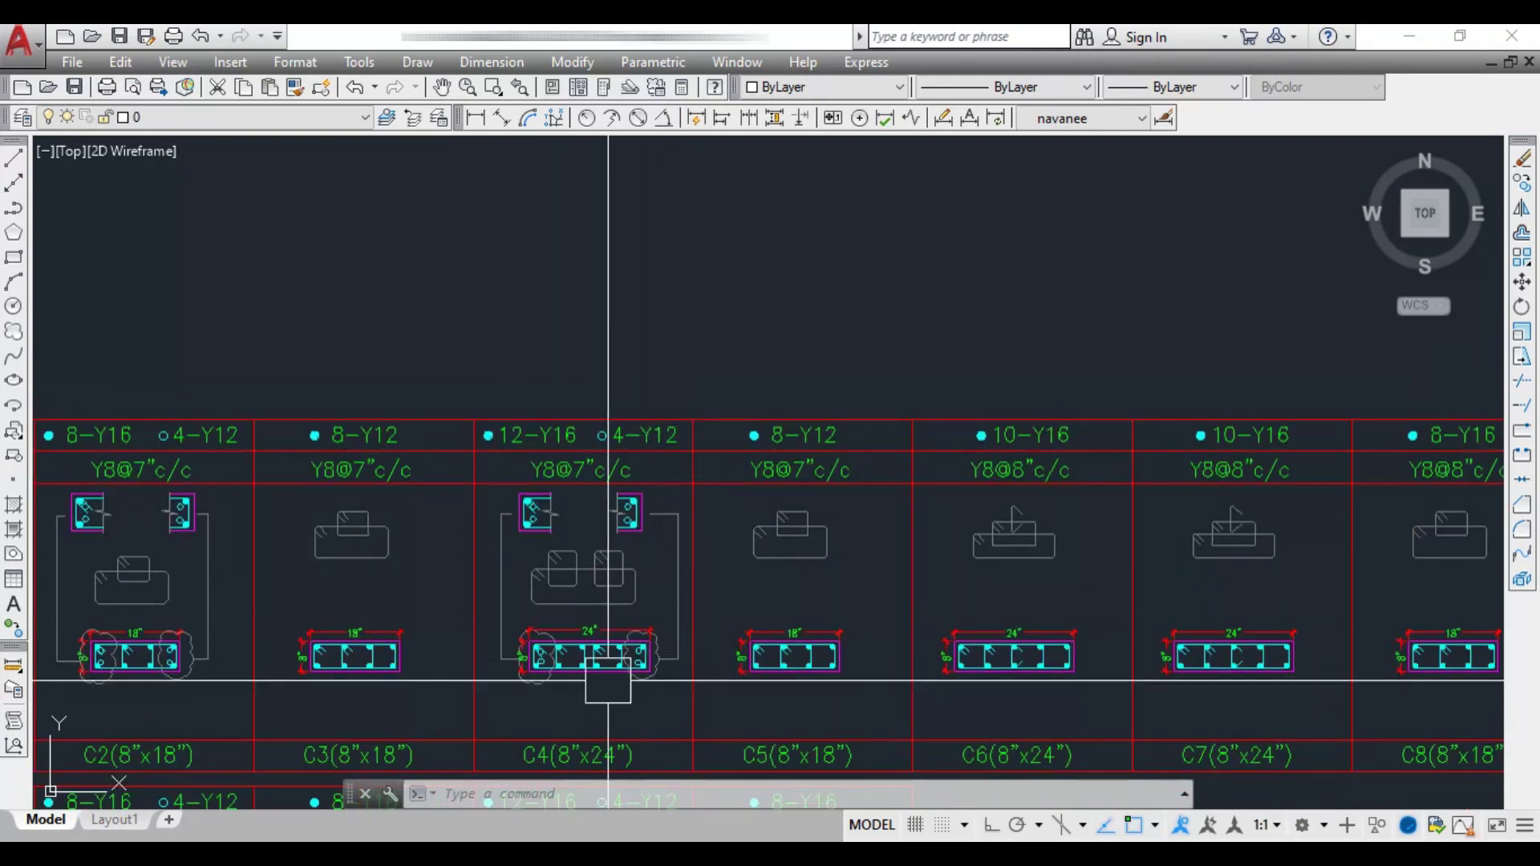
scroll(609, 646, up, 8)
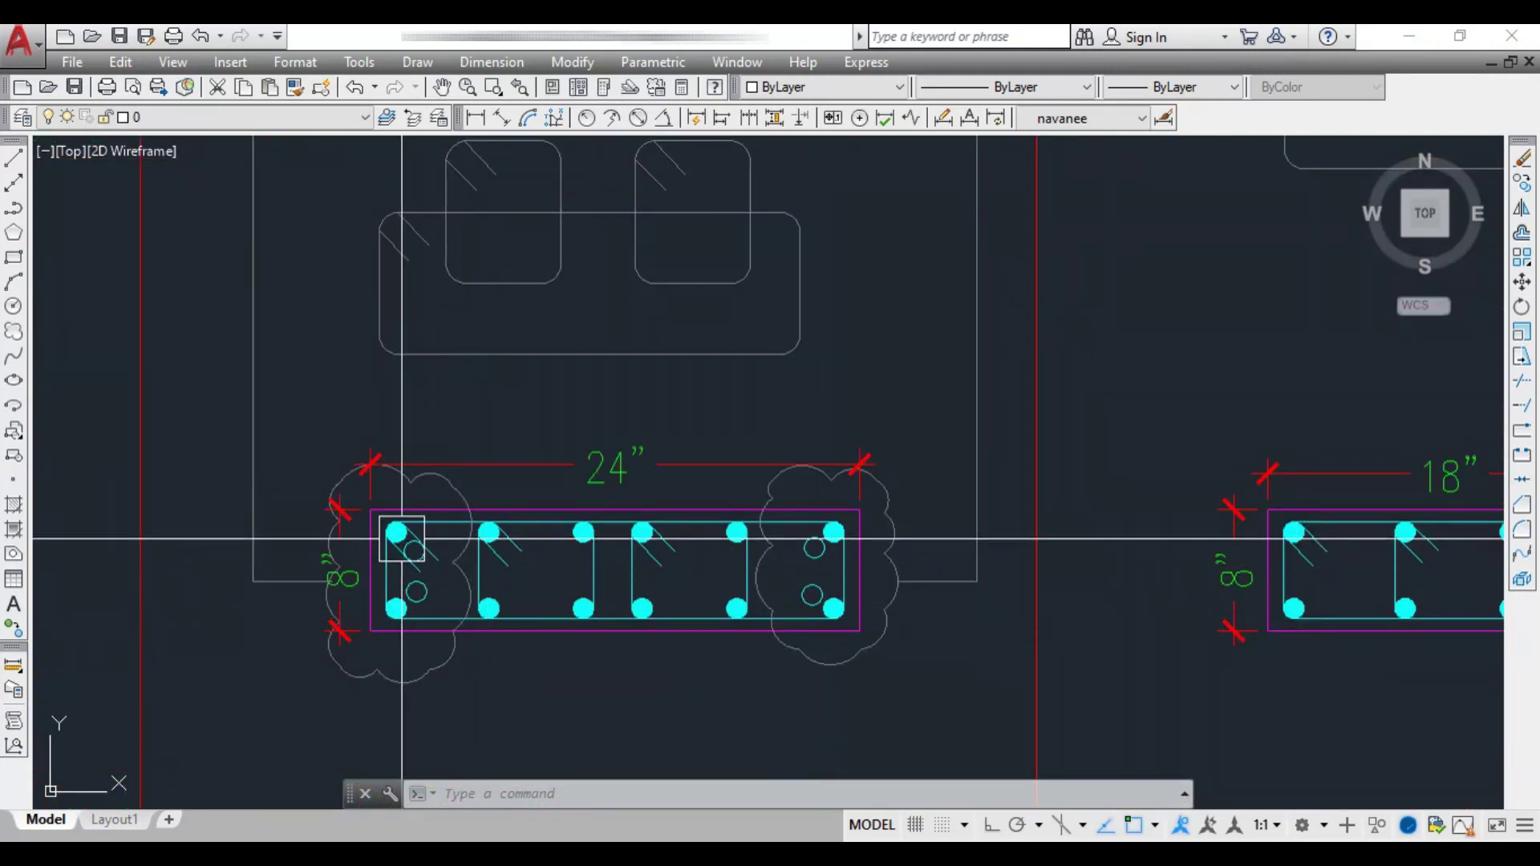
scroll(402, 533, up, 2)
middle_drag(487, 614, 368, 596)
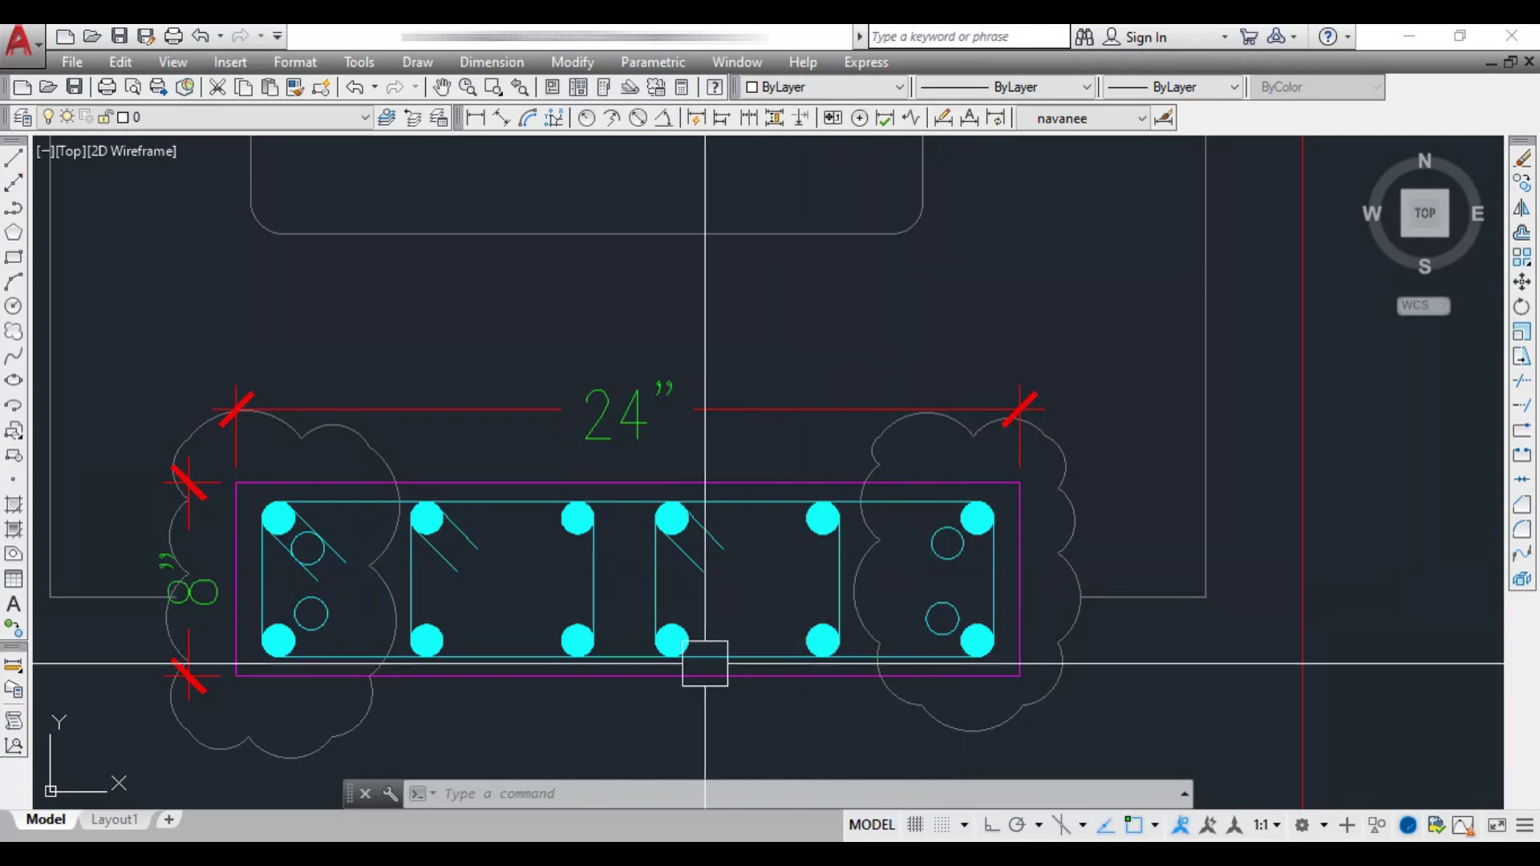
scroll(572, 602, down, 2)
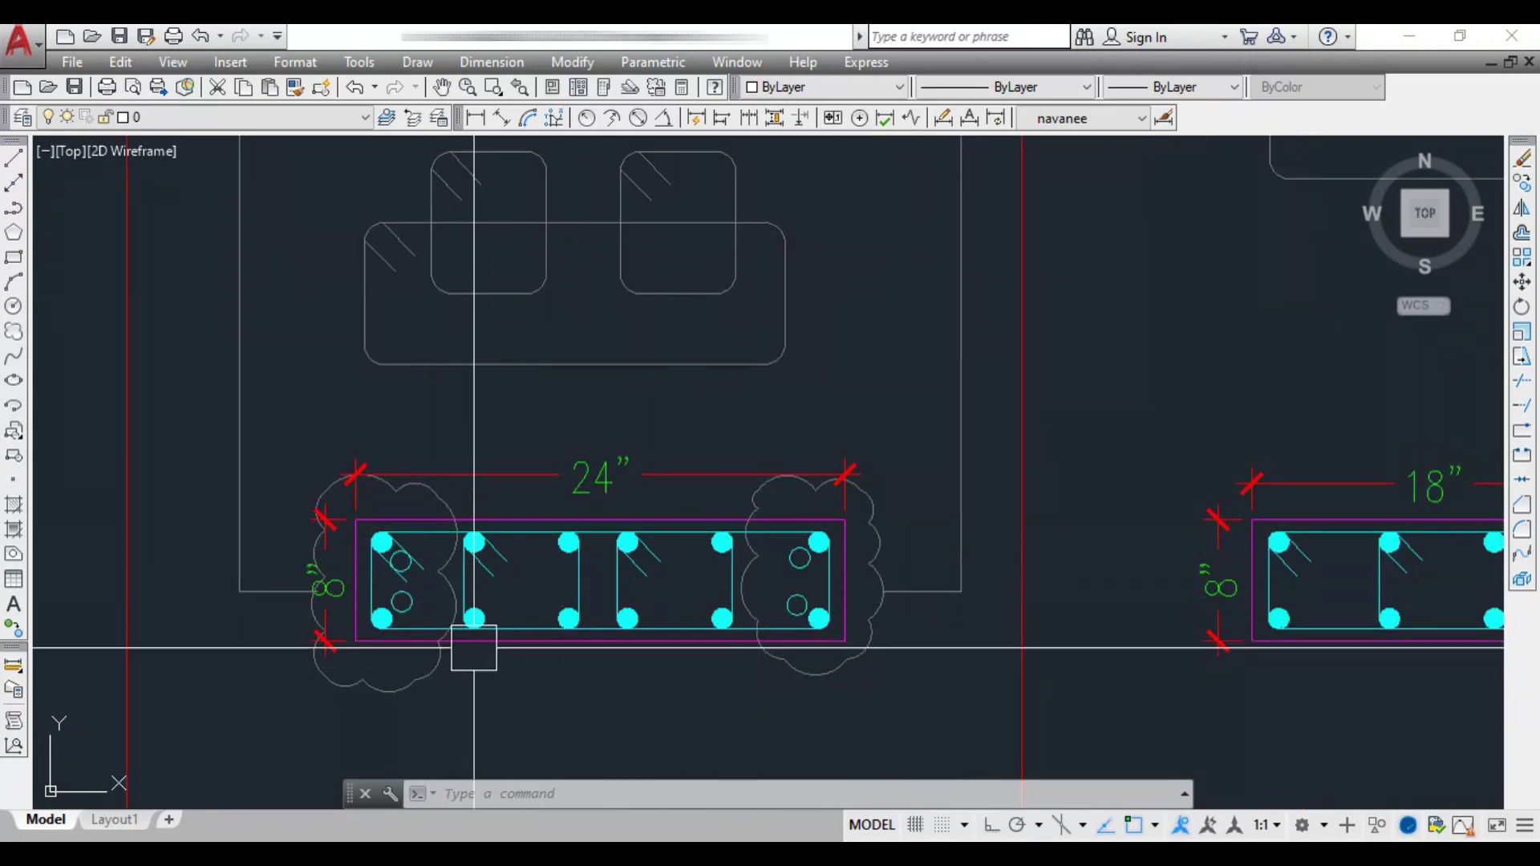
mouse_move(609, 554)
middle_down()
mouse_move(733, 498)
mouse_move(437, 423)
mouse_move(497, 568)
middle_up()
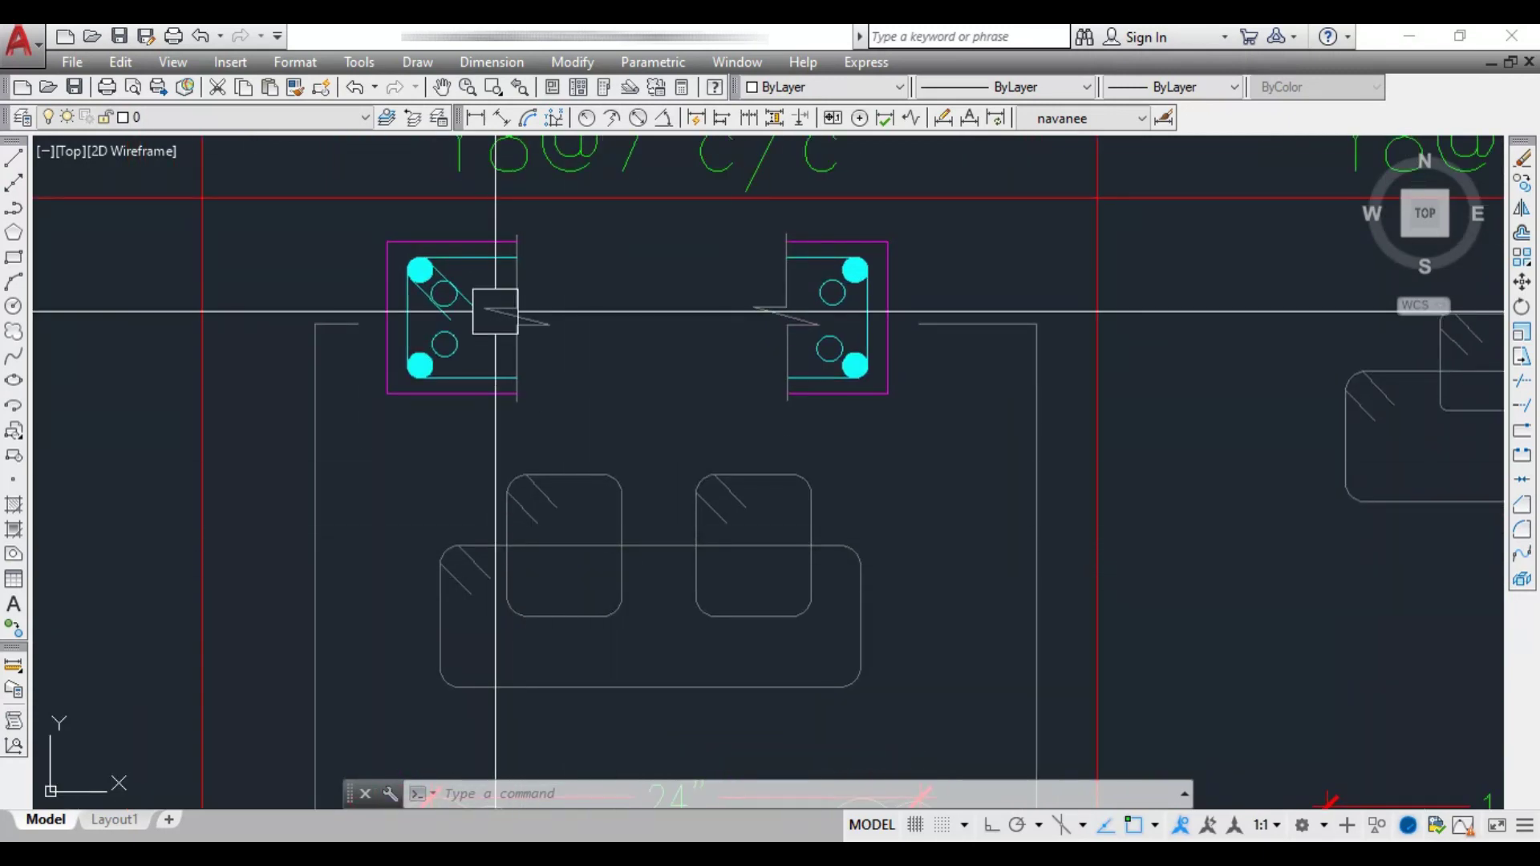
middle_drag(691, 770, 641, 504)
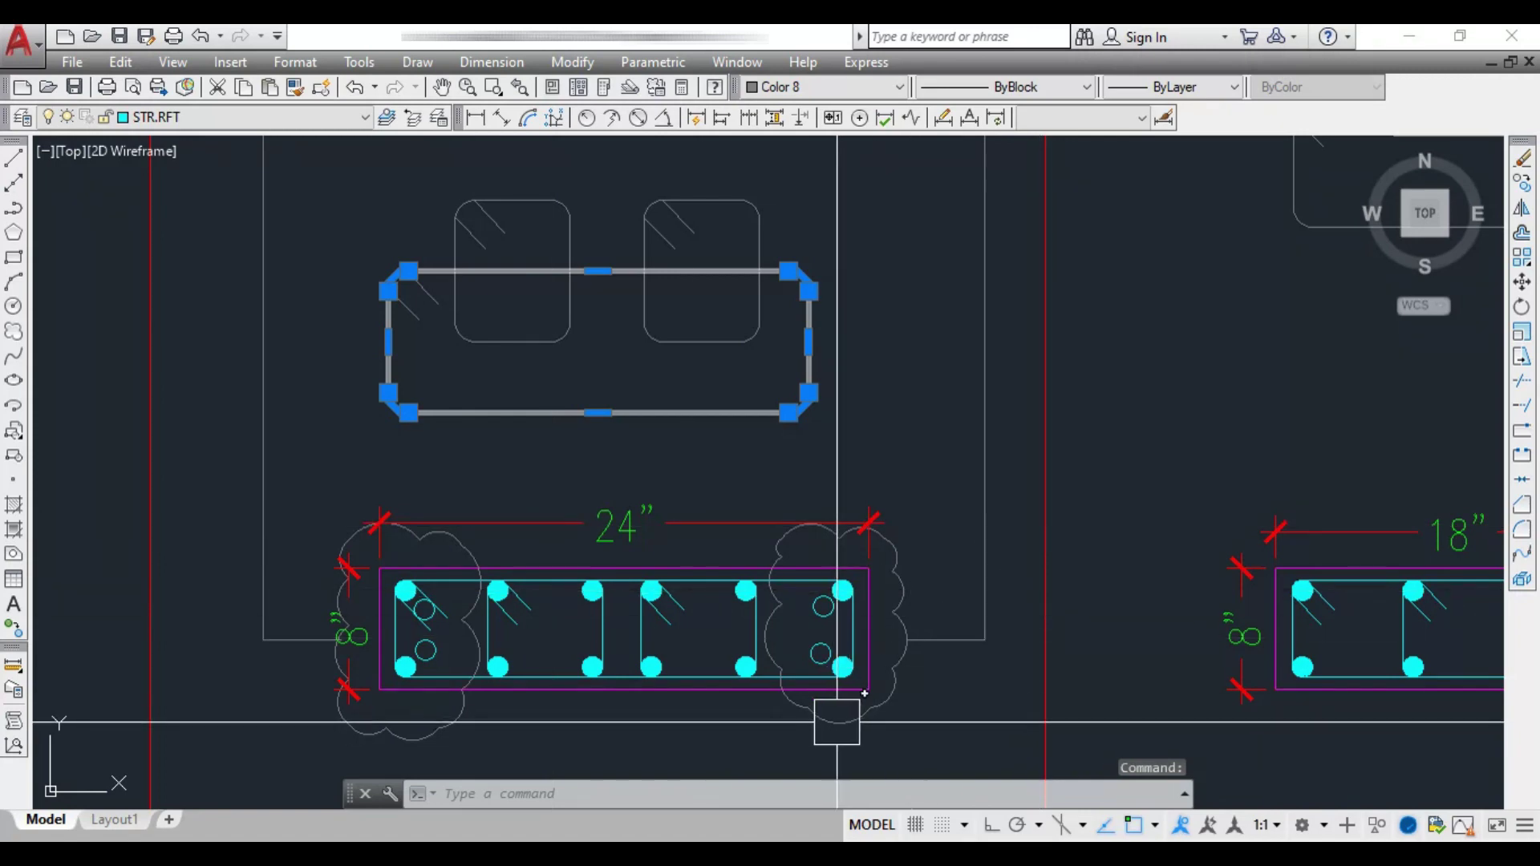
click(564, 337)
click(710, 342)
key(Escape)
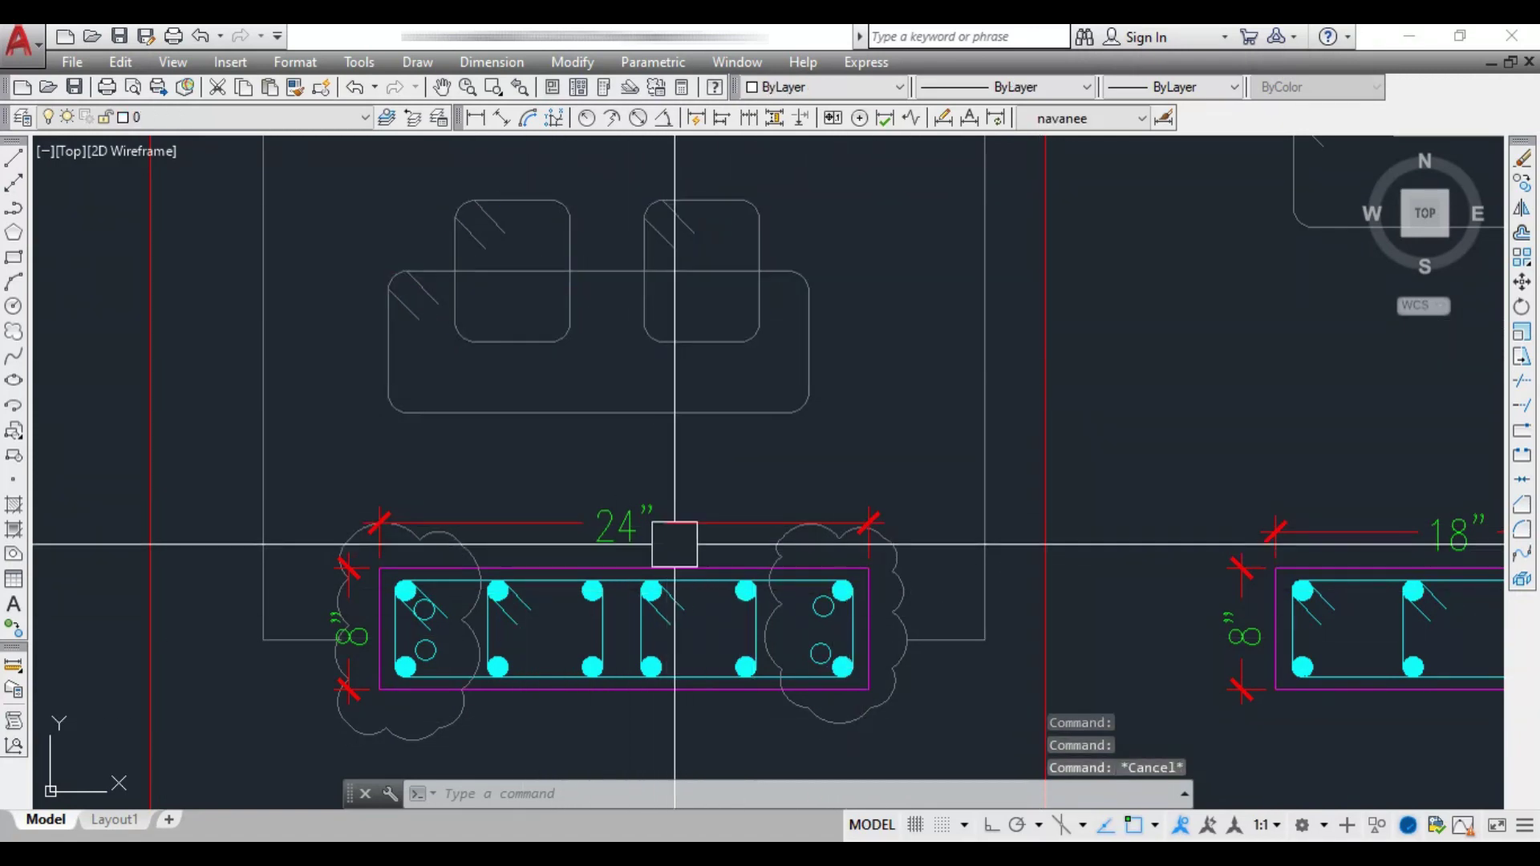